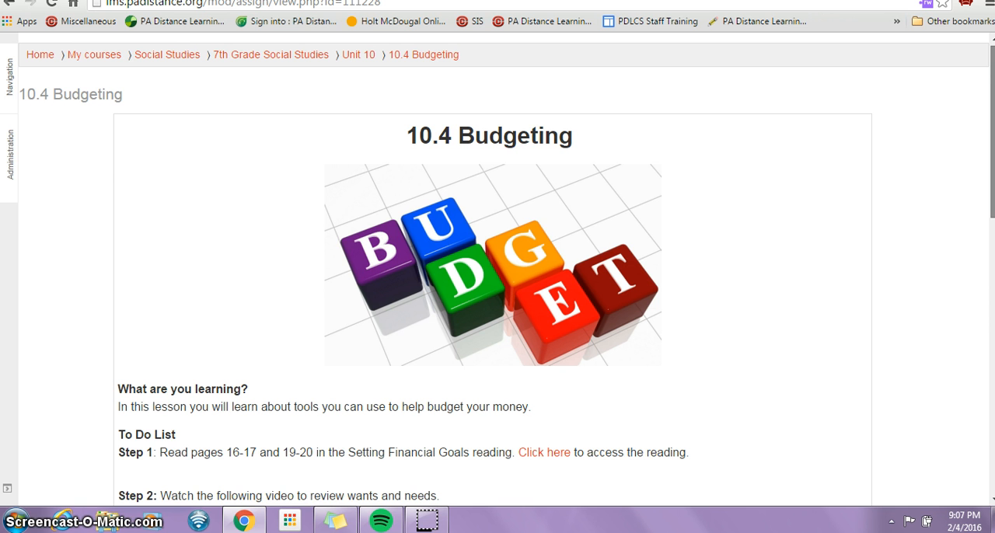
Open the Grocery Store budget activity linked in Step 3 of the 10.4 Budgeting lesson
{"action": "scroll", "coordinate": [497, 272], "scroll_direction": "down", "scroll_amount": 1}
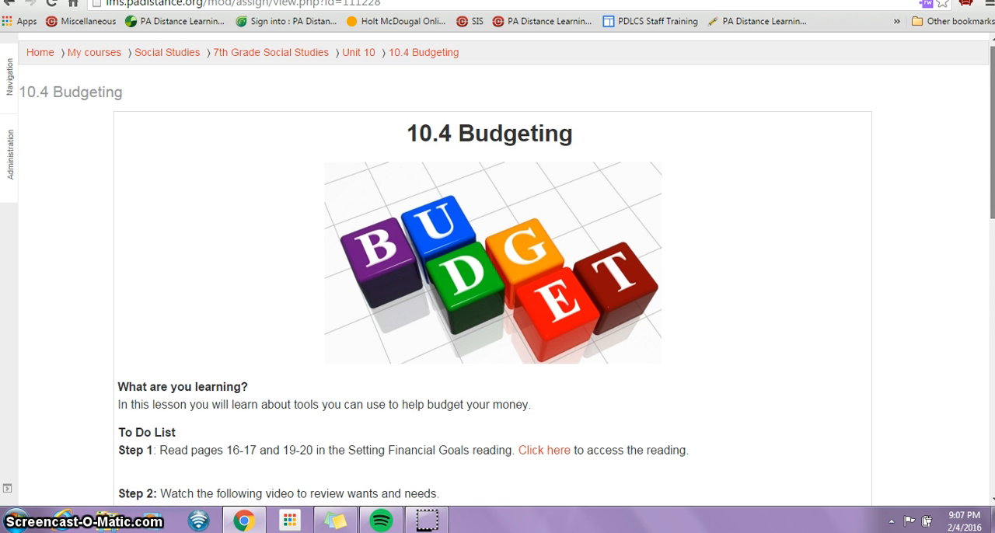
{"action": "scroll", "coordinate": [497, 273], "scroll_direction": "down", "scroll_amount": 4}
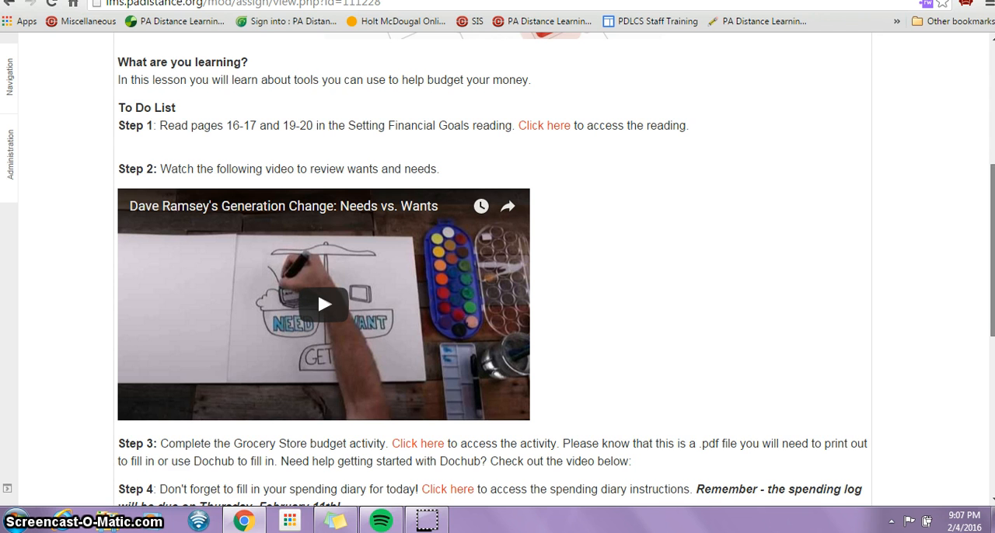
{"action": "left_click_drag", "start_coordinate": [993, 260], "coordinate": [990, 332]}
{"action": "left_click", "coordinate": [414, 256]}
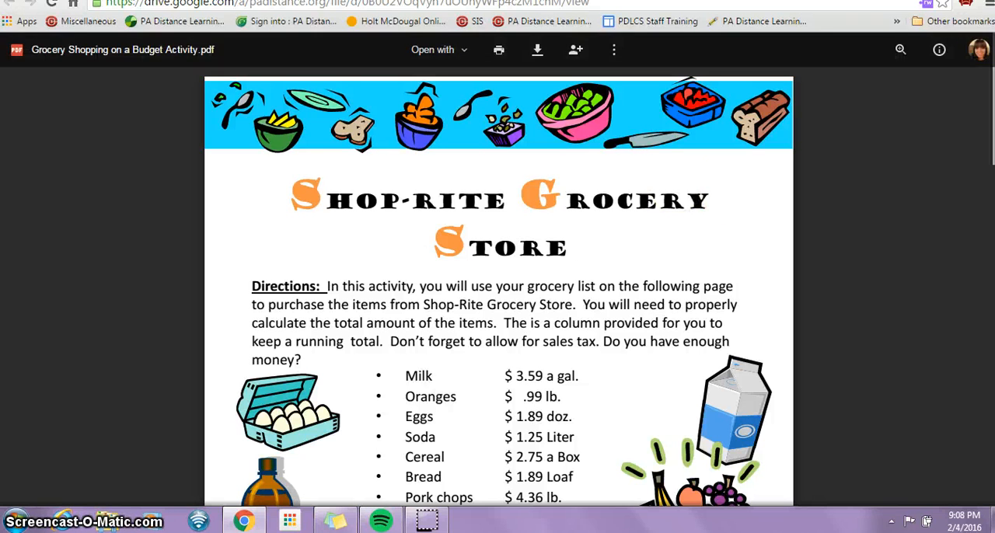
Review the activity PDF's directions, the Shop-Rite price list and the grocery table on its second page
{"action": "scroll", "coordinate": [416, 253], "scroll_direction": "down", "scroll_amount": 1}
{"action": "scroll", "coordinate": [416, 252], "scroll_direction": "down", "scroll_amount": 2}
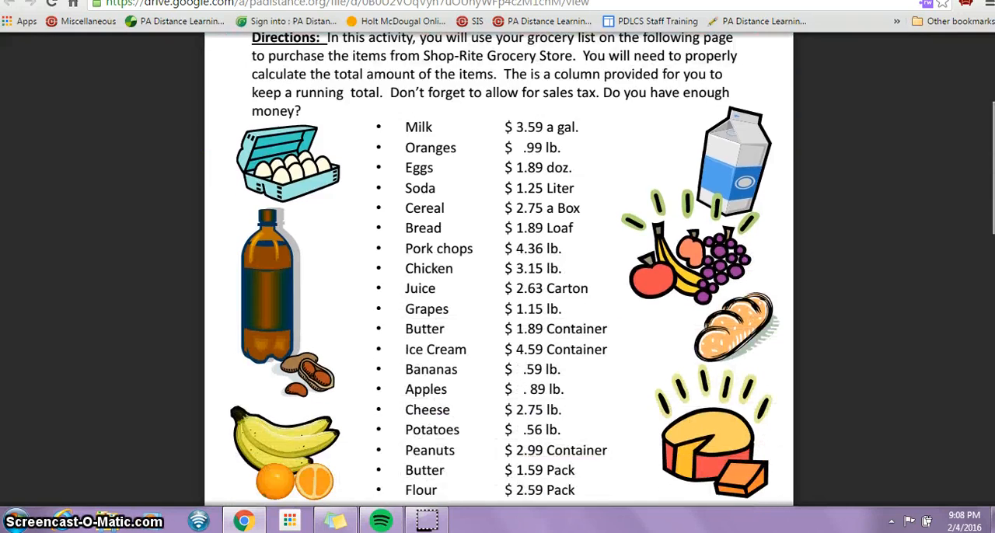
{"action": "scroll", "coordinate": [416, 253], "scroll_direction": "down", "scroll_amount": 1}
{"action": "scroll", "coordinate": [415, 253], "scroll_direction": "down", "scroll_amount": 6}
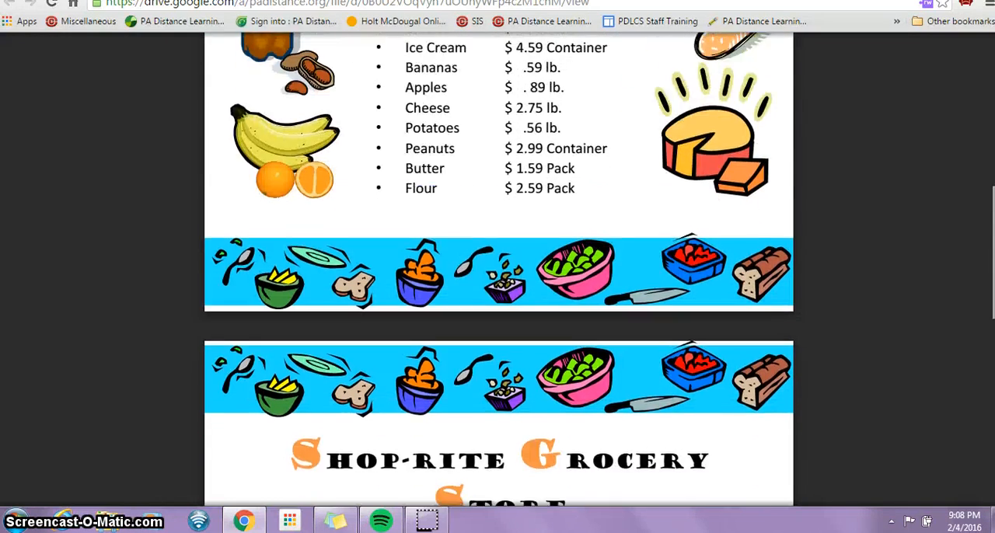
{"action": "scroll", "coordinate": [416, 253], "scroll_direction": "down", "scroll_amount": 2}
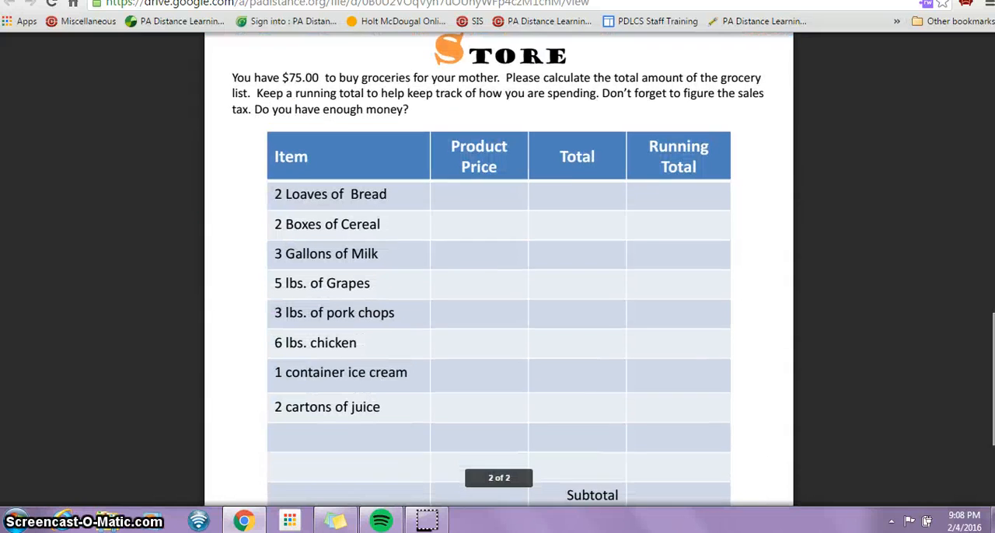
{"action": "scroll", "coordinate": [416, 253], "scroll_direction": "down", "scroll_amount": 1}
{"action": "scroll", "coordinate": [416, 253], "scroll_direction": "down", "scroll_amount": 1}
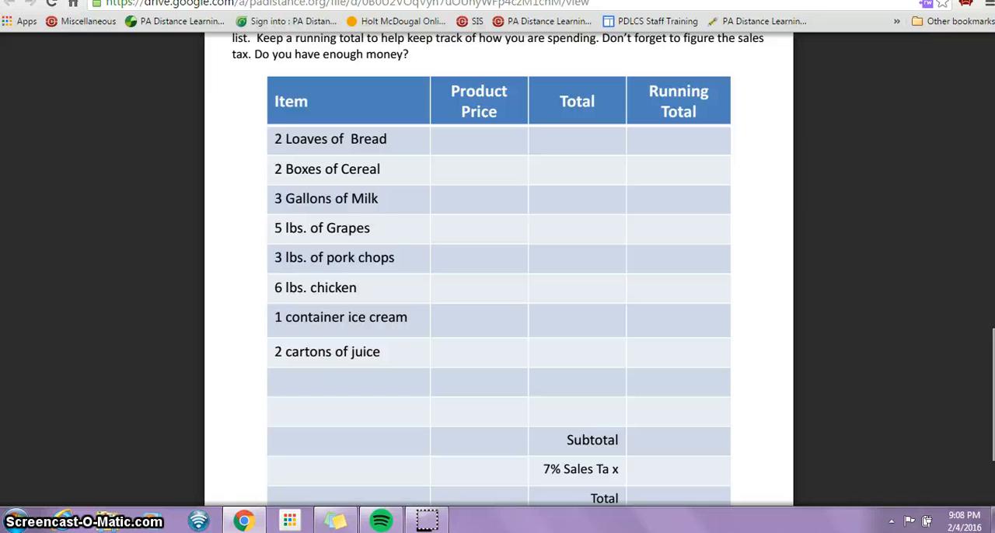
{"action": "scroll", "coordinate": [498, 272], "scroll_direction": "down", "scroll_amount": 1}
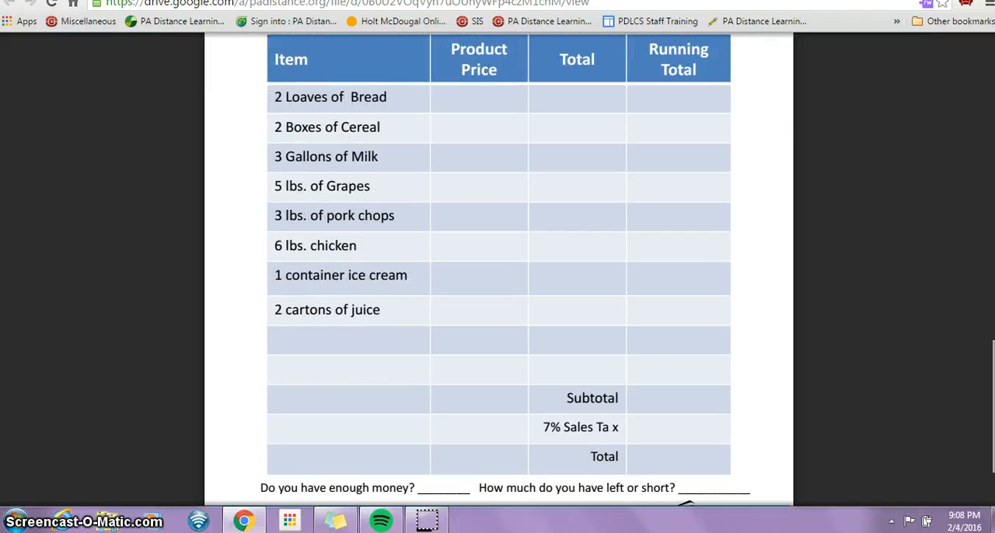
{"action": "scroll", "coordinate": [498, 272], "scroll_direction": "up", "scroll_amount": 5}
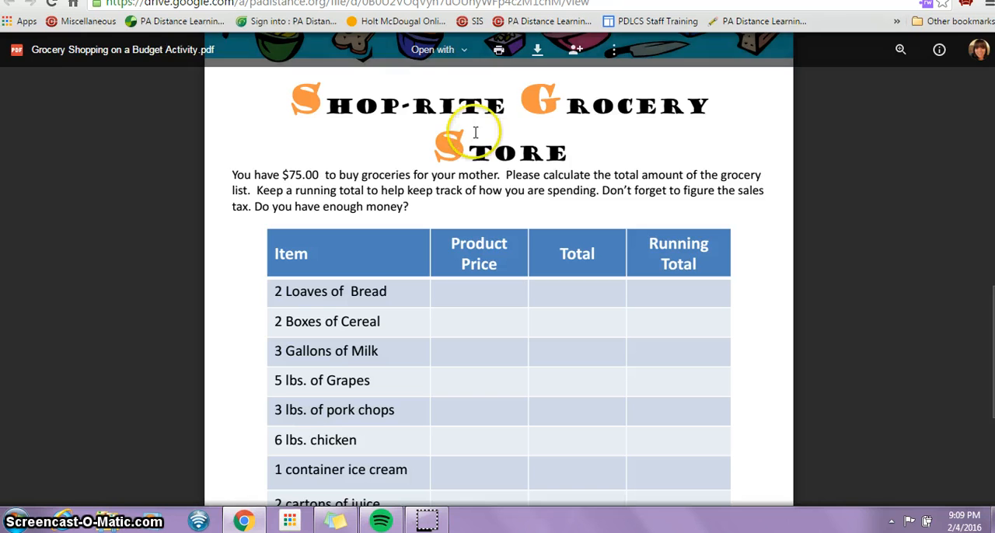
Open the Grocery Shopping on a Budget Activity PDF with DocHub
{"action": "left_click", "coordinate": [458, 49]}
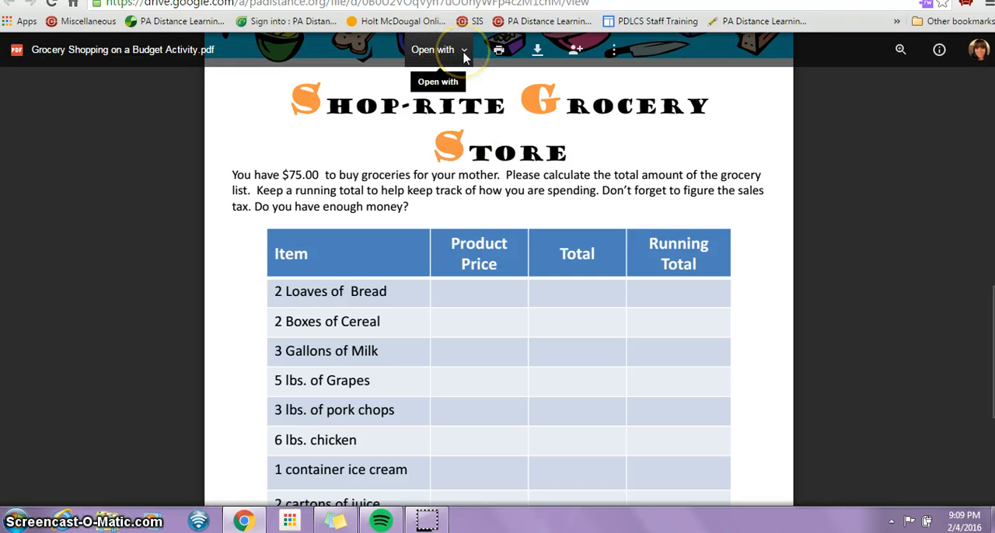
{"action": "left_click", "coordinate": [464, 53]}
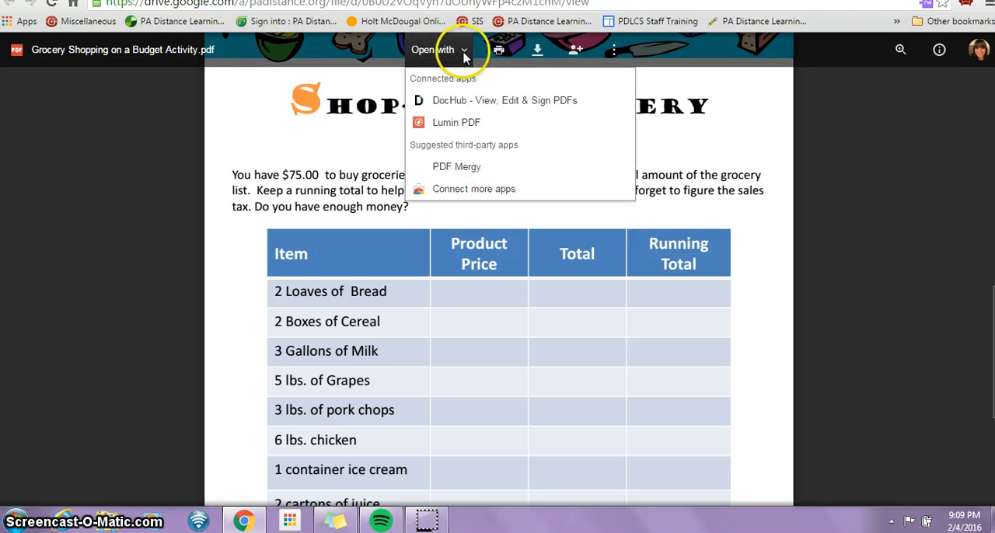
{"action": "left_click", "coordinate": [459, 101]}
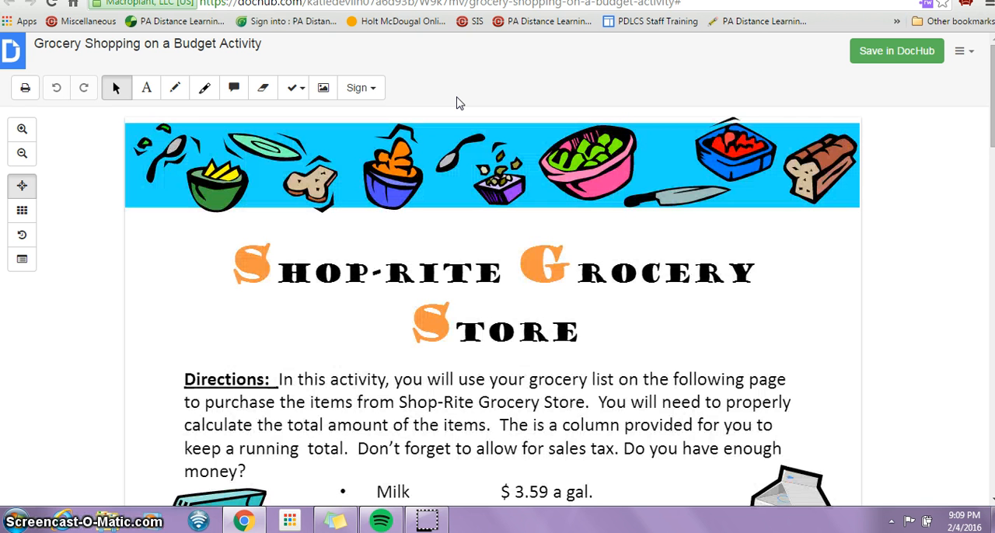
Append the person's last name to the document title "Grocery Shopping on a Budget Activity"
{"action": "left_click", "coordinate": [222, 47]}
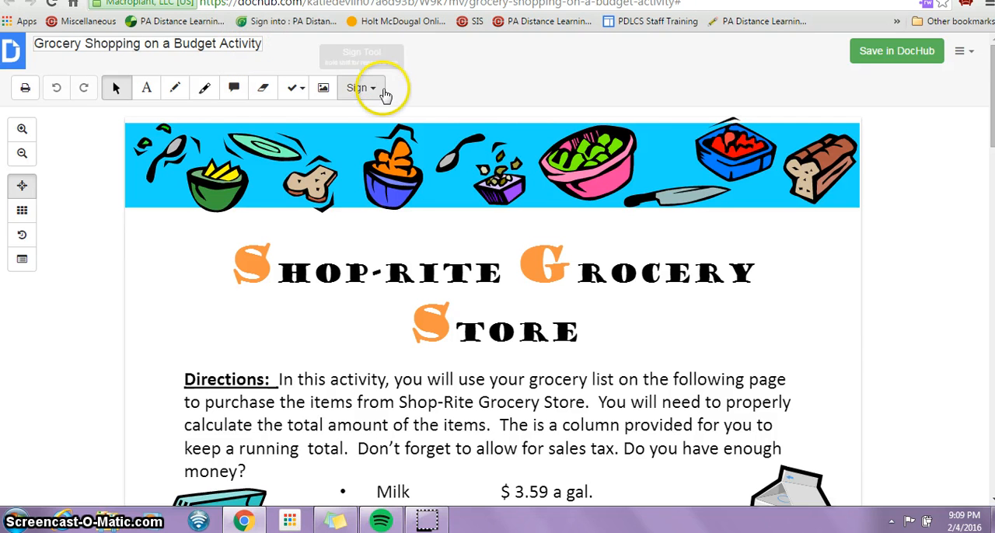
{"action": "type", "text": "Devlin"}
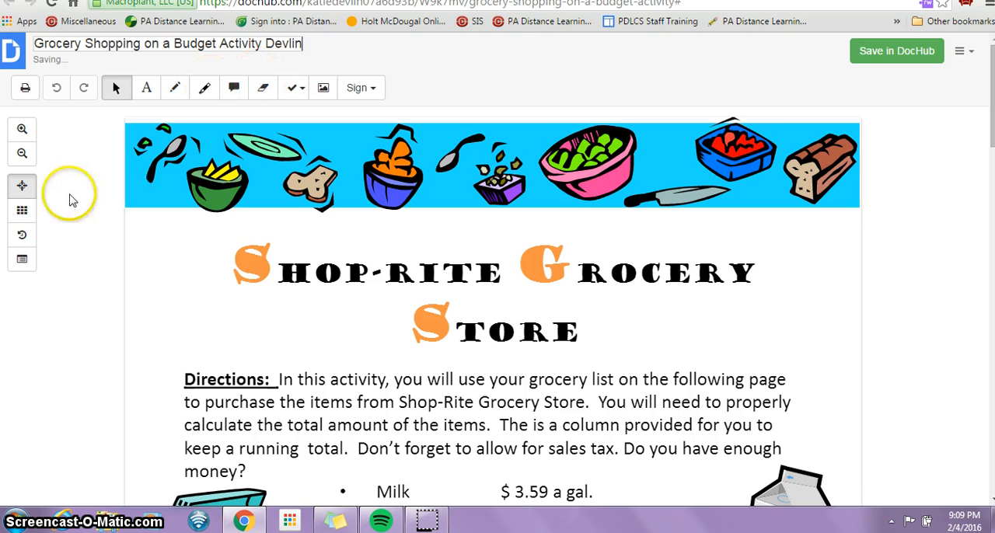
{"action": "left_click", "coordinate": [52, 195]}
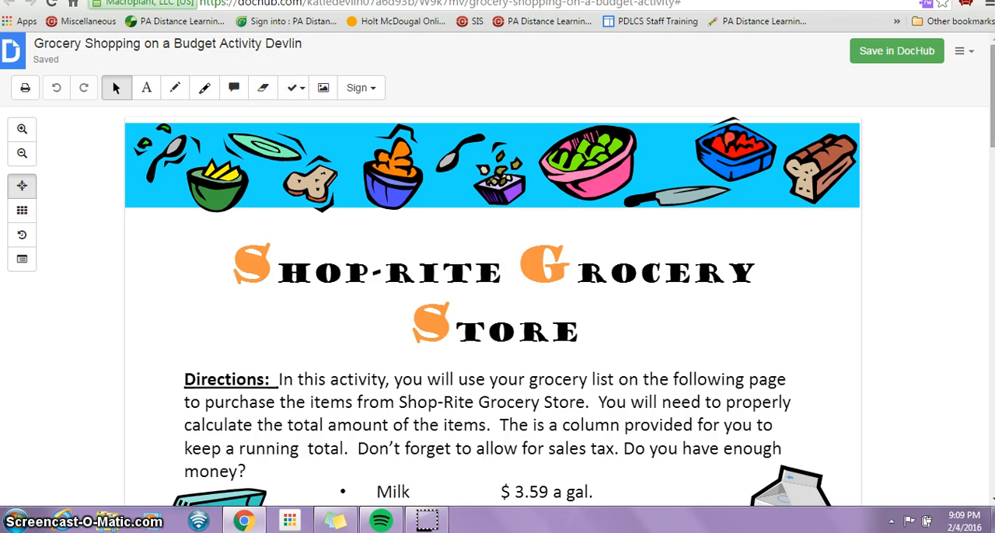
With the Text tool, enter 1.89 as the product price for 2 Loaves of Bread in the second page's table
{"action": "left_click_drag", "start_coordinate": [993, 116], "coordinate": [992, 387]}
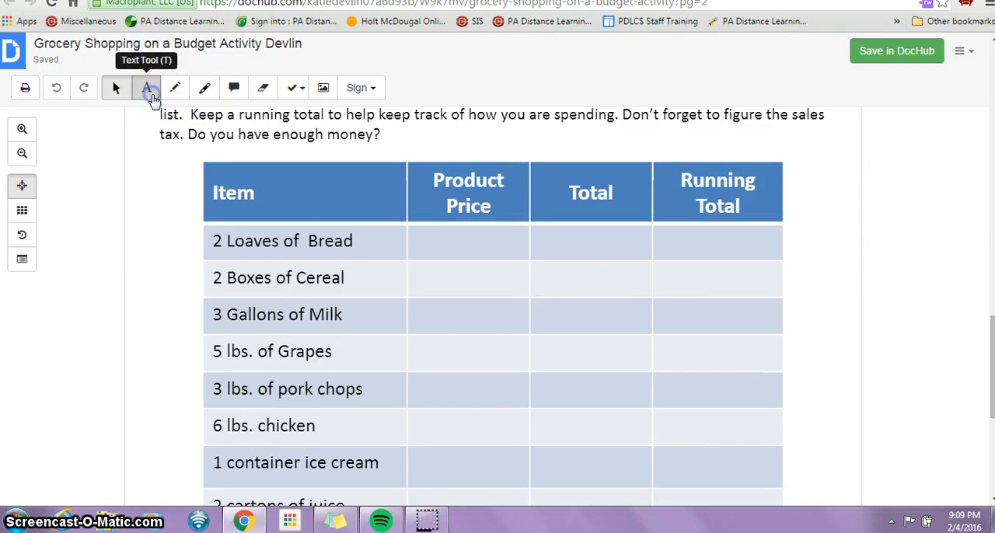
{"action": "left_click", "coordinate": [148, 88]}
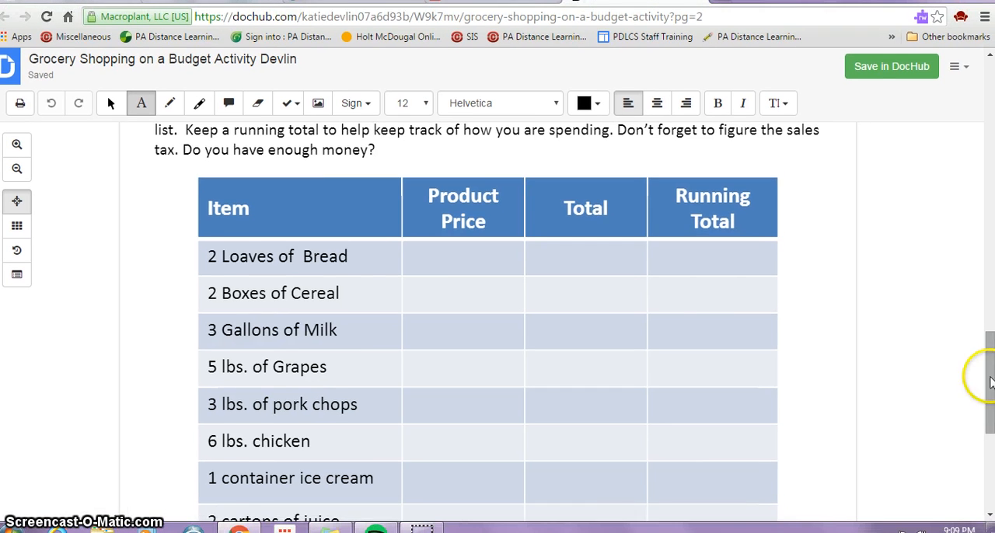
{"action": "left_click_drag", "start_coordinate": [993, 359], "coordinate": [951, 370]}
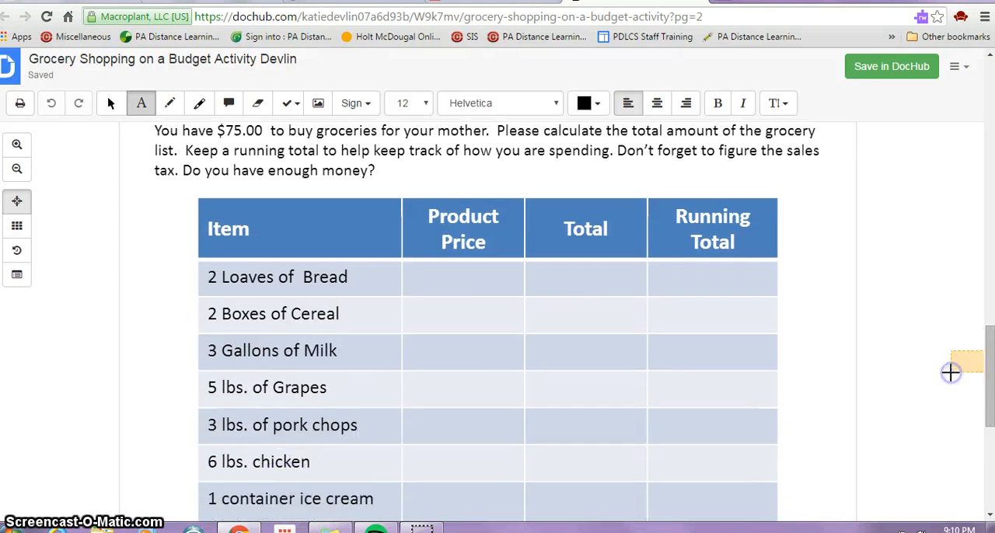
{"action": "left_click", "coordinate": [406, 289]}
{"action": "type", "text": "1.89"}
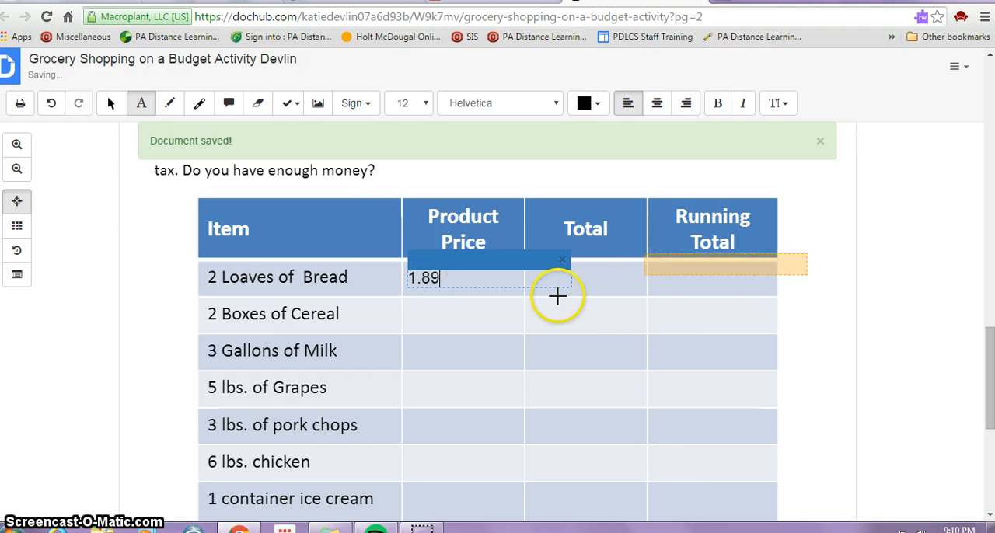
Enter 3.78 as both the total and the running total in the 2 Loaves of Bread row
{"action": "left_click", "coordinate": [529, 290]}
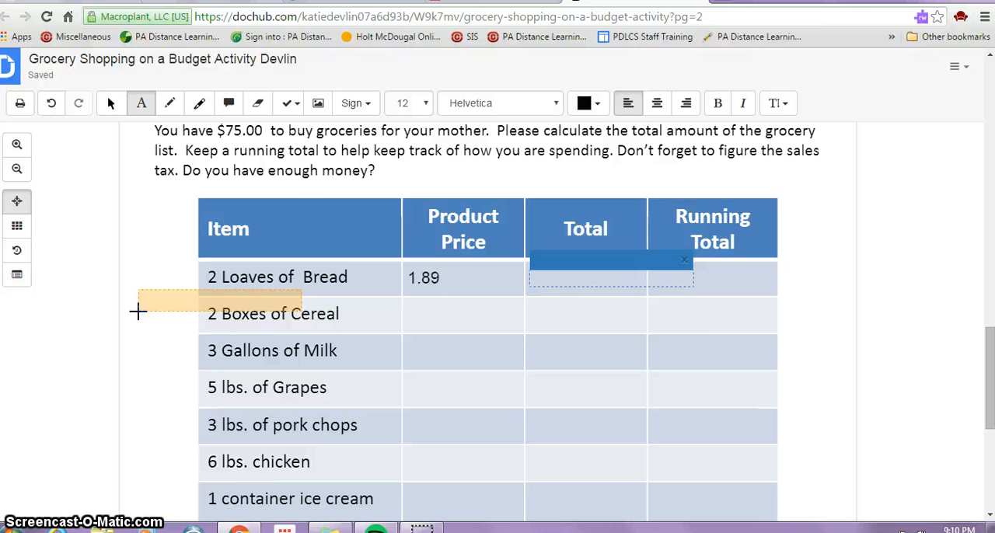
{"action": "type", "text": "3.78"}
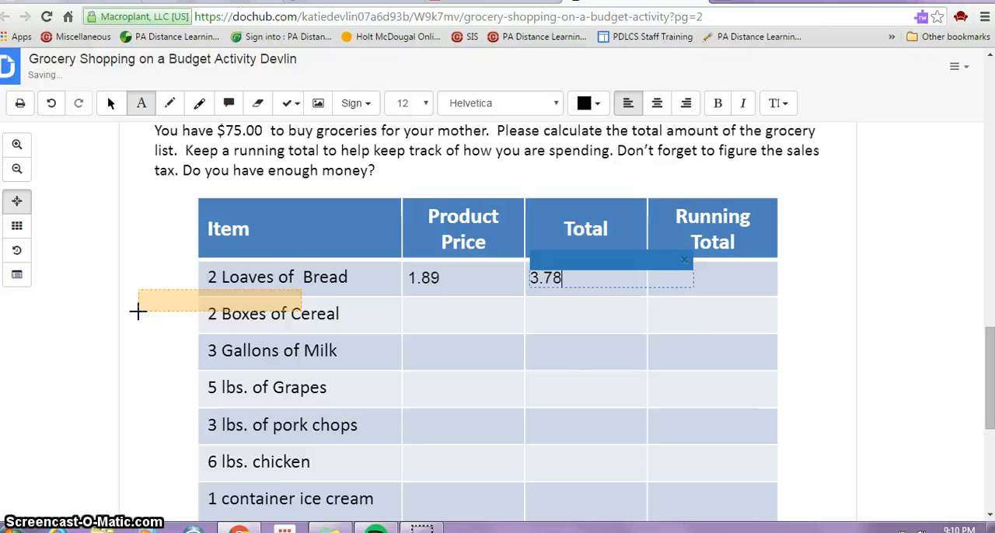
{"action": "left_click", "coordinate": [655, 289]}
{"action": "left_click", "coordinate": [656, 290]}
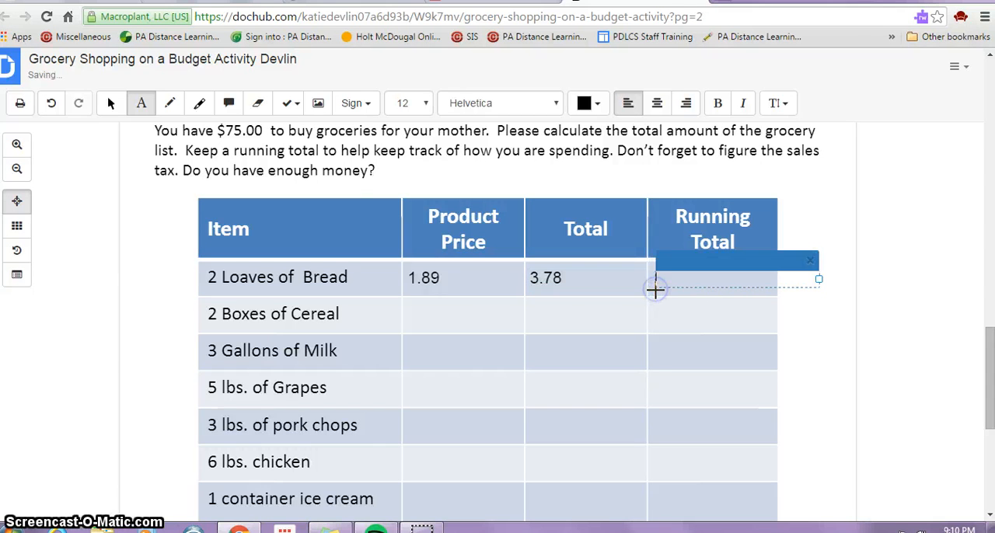
{"action": "type", "text": "3.78"}
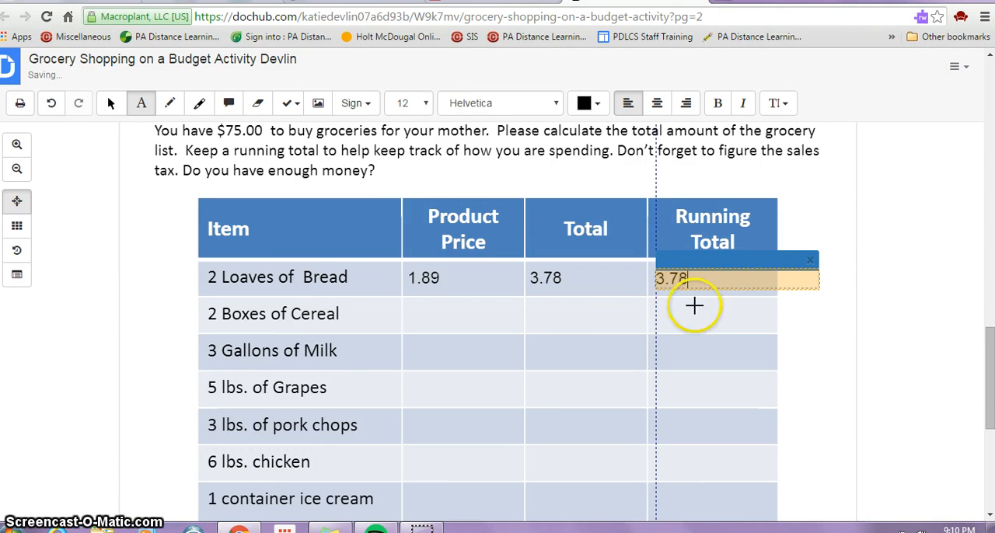
{"action": "left_click", "coordinate": [900, 398]}
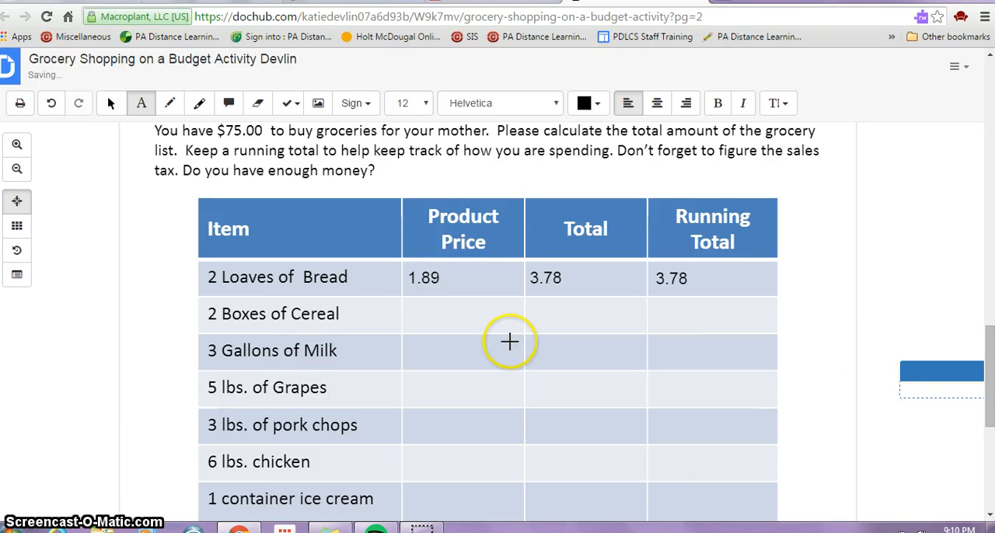
{"action": "left_click_drag", "start_coordinate": [508, 340], "coordinate": [685, 326]}
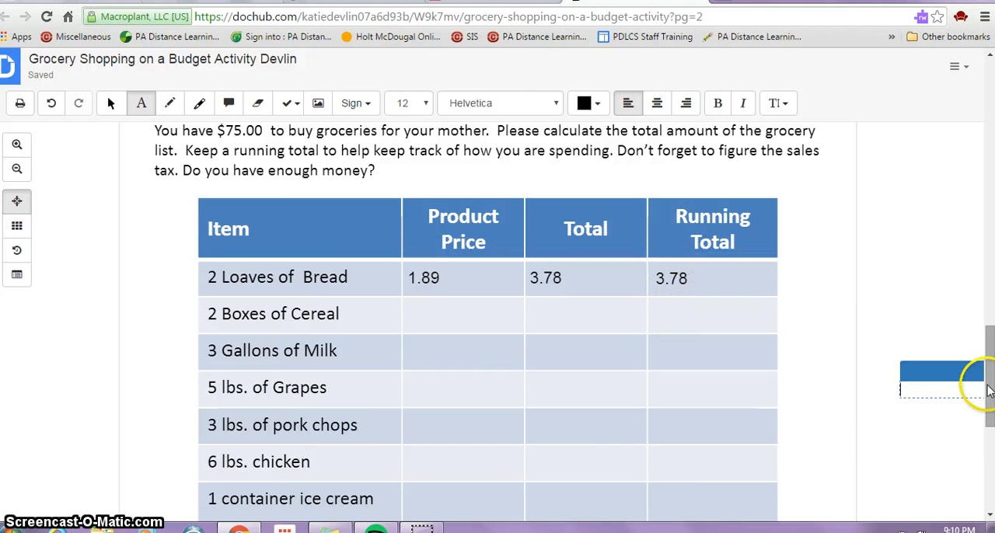
Add the text 25.60 in the Subtotal row, in the Product Price column
{"action": "left_click_drag", "start_coordinate": [991, 401], "coordinate": [991, 479]}
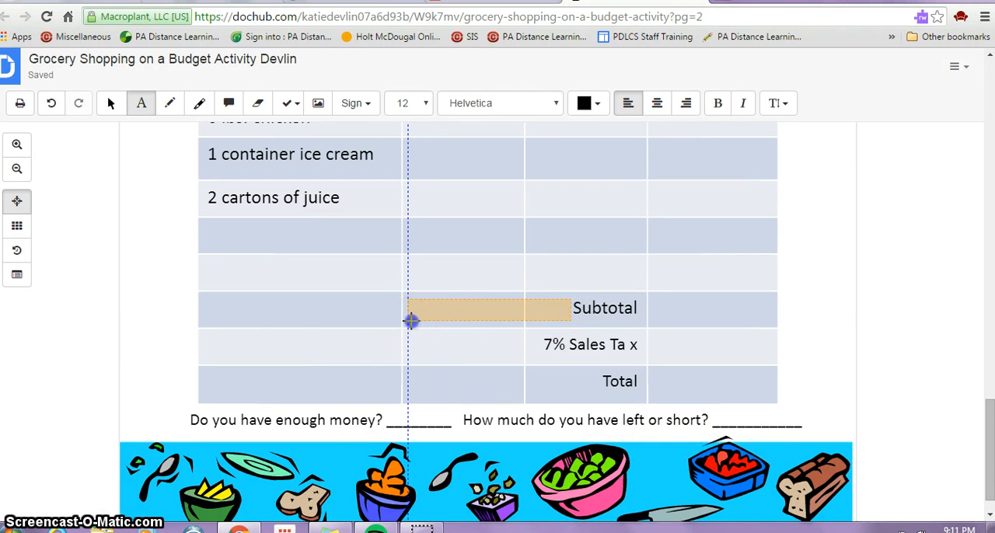
{"action": "left_click", "coordinate": [410, 320]}
{"action": "type", "text": "25"}
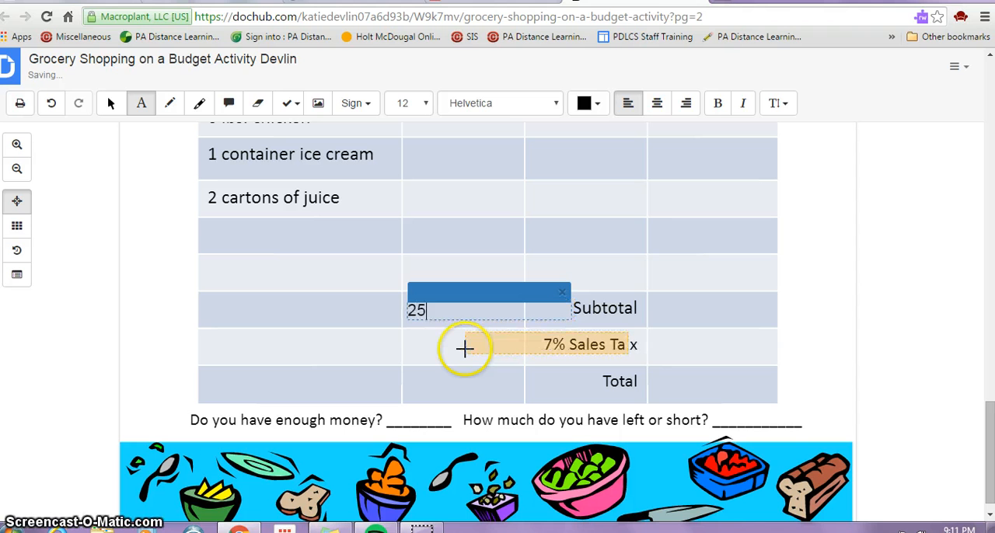
{"action": "type", "text": ".6"}
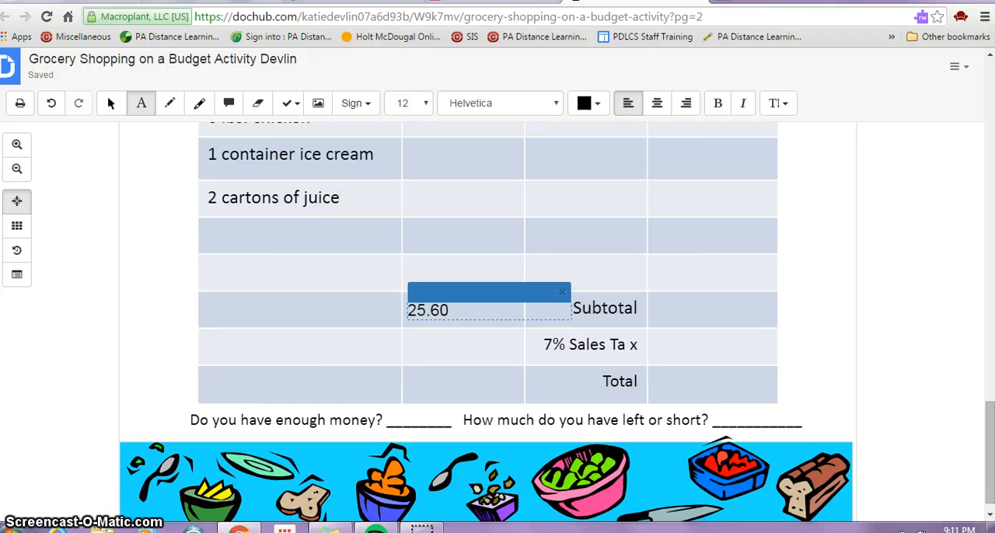
Search Google for "calculator online" in a new browser tab
{"action": "left_click", "coordinate": [723, 1]}
{"action": "type", "text": "calc"}
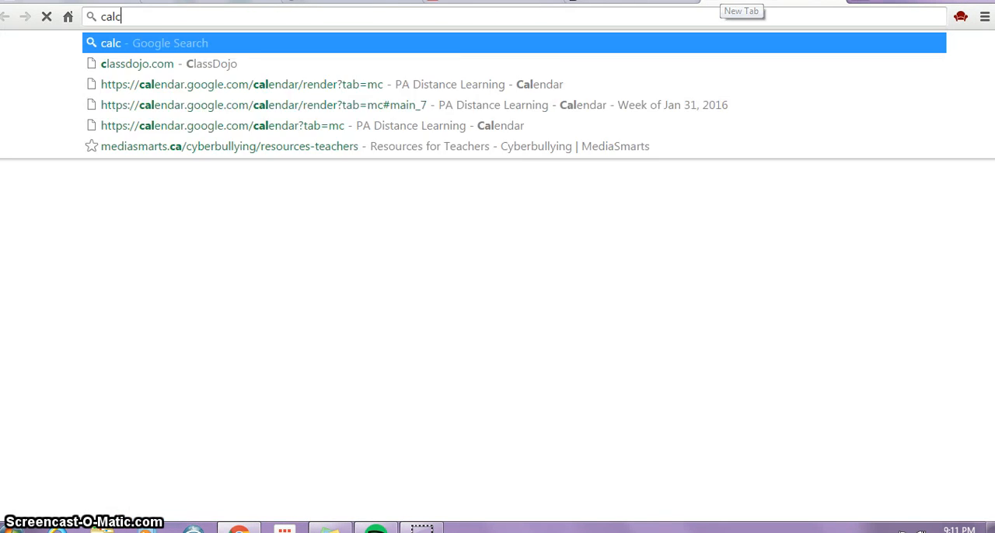
{"action": "type", "text": "ulator"}
{"action": "key", "text": "BackSpace"}
{"action": "type", "text": "tor"}
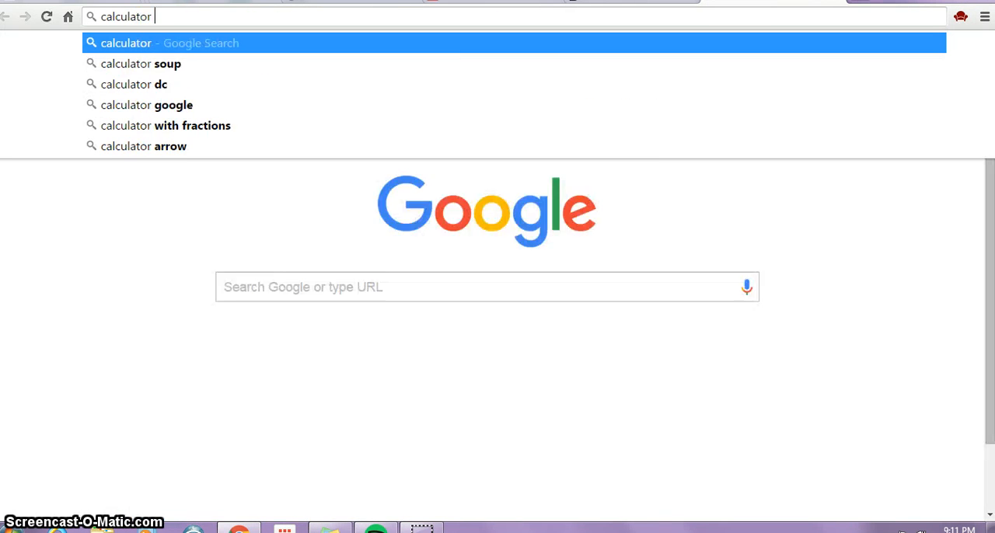
{"action": "type", "text": " onl"}
{"action": "key", "text": "Return"}
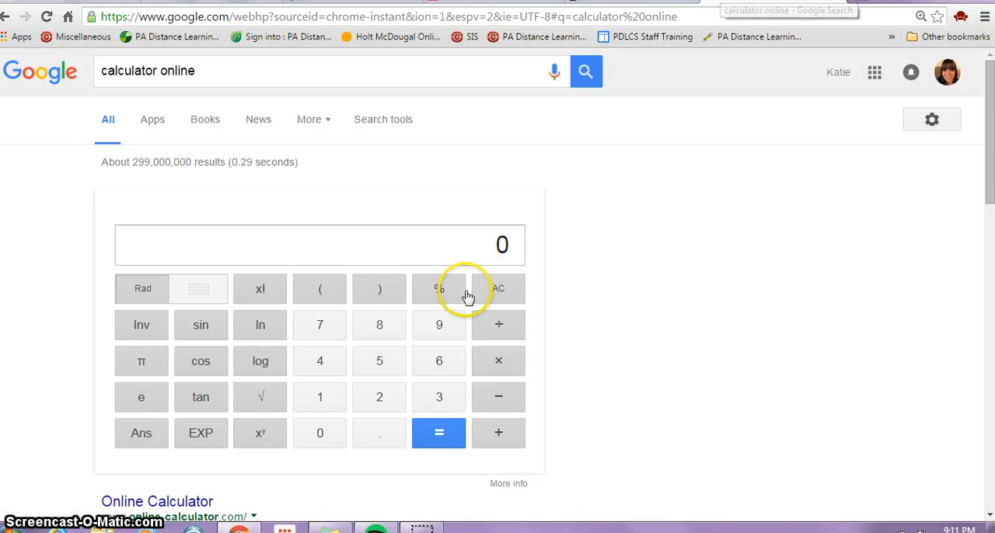
Check the subtotal in the DocHub document, then multiply 25.6 by .07 in Google's online calculator to work out the sales tax
{"action": "left_click", "coordinate": [633, 1]}
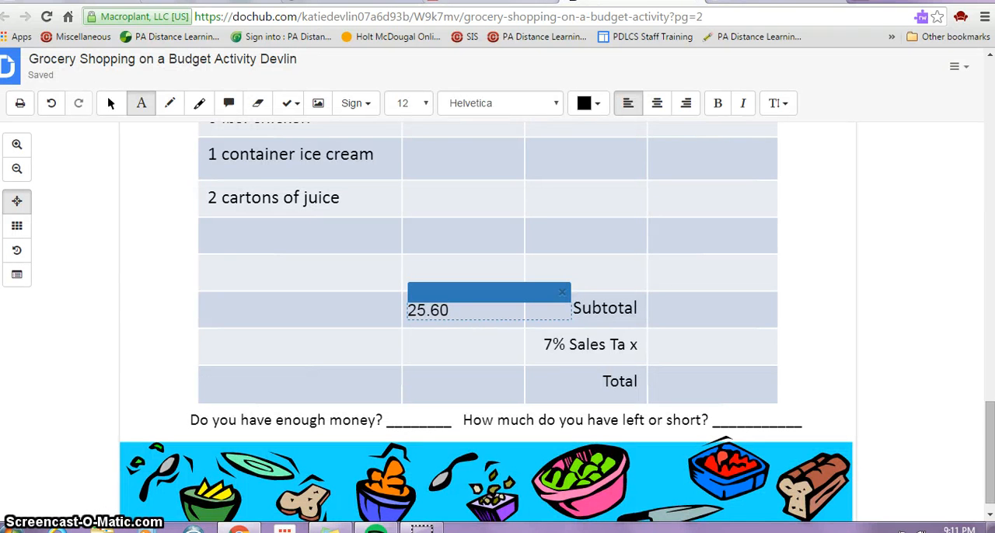
{"action": "left_click", "coordinate": [760, 1]}
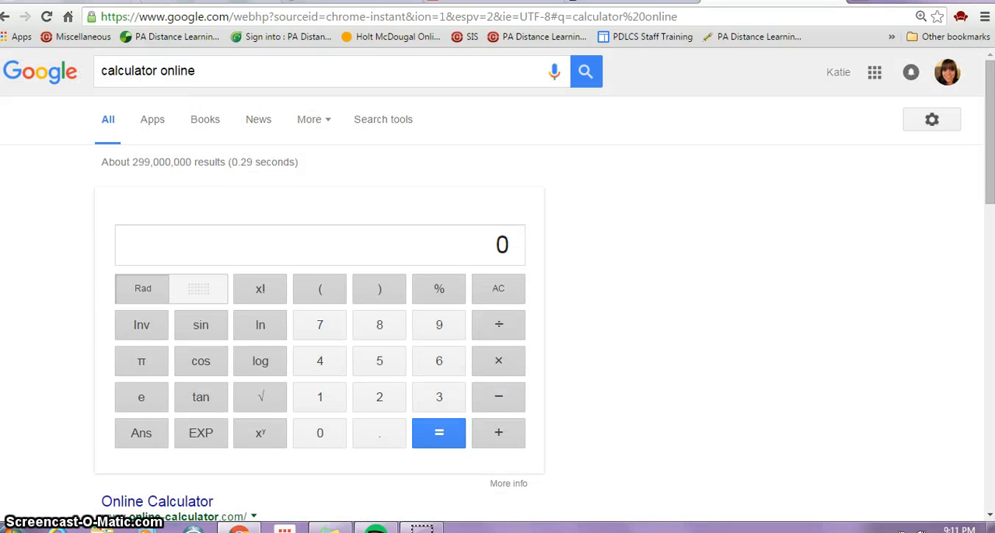
{"action": "left_click", "coordinate": [382, 399]}
{"action": "left_click", "coordinate": [378, 355]}
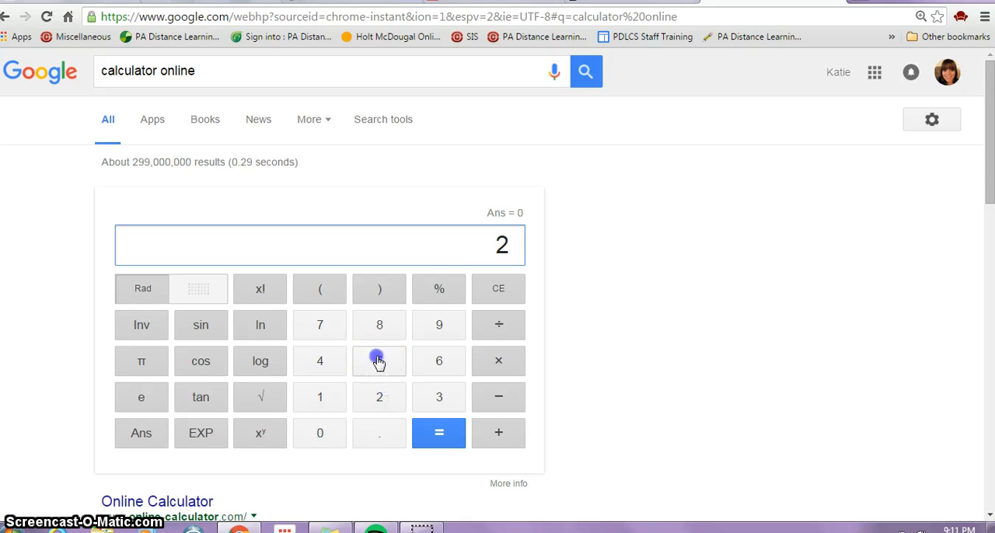
{"action": "left_click", "coordinate": [375, 445]}
{"action": "left_click", "coordinate": [439, 364]}
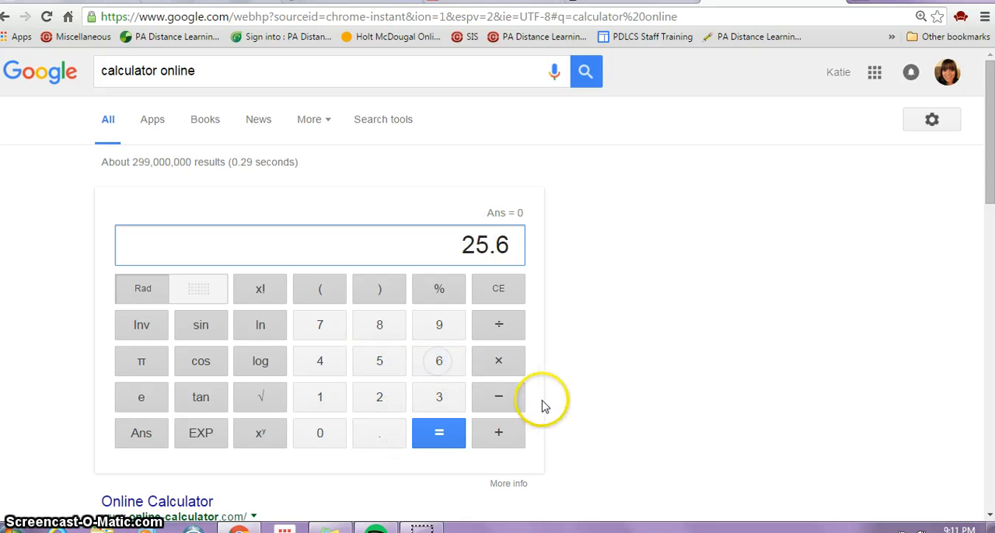
{"action": "left_click", "coordinate": [498, 359]}
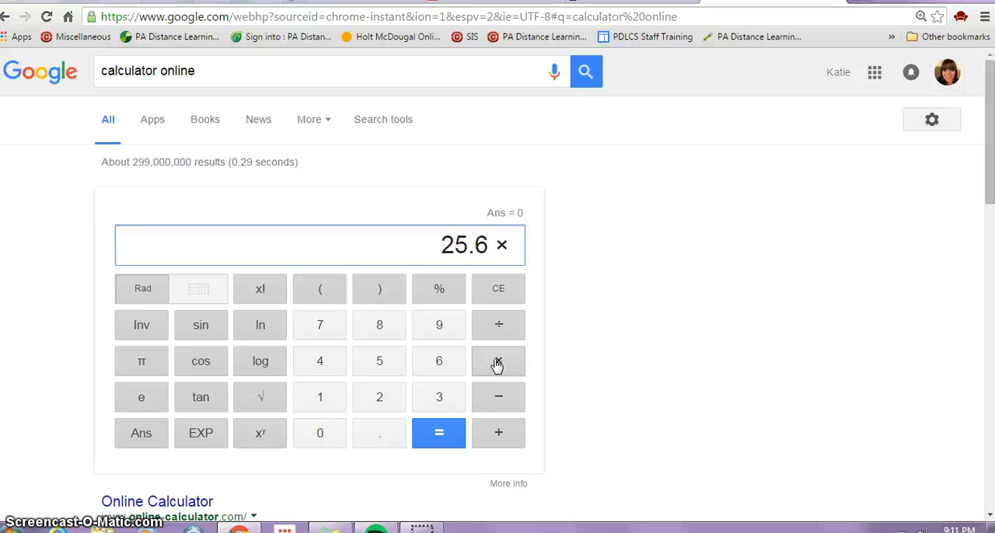
{"action": "left_click", "coordinate": [370, 438]}
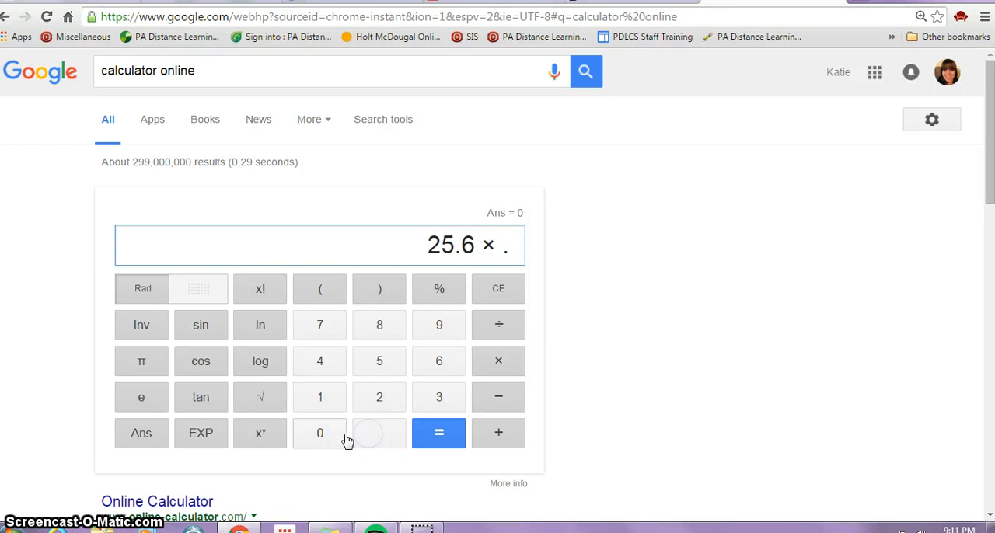
{"action": "left_click", "coordinate": [321, 435]}
{"action": "left_click", "coordinate": [321, 326]}
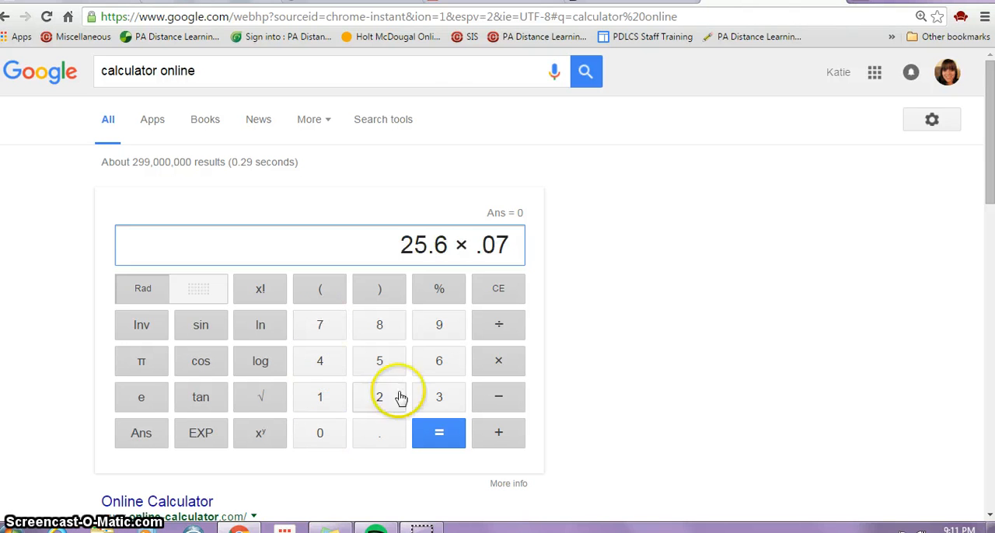
{"action": "left_click", "coordinate": [447, 444]}
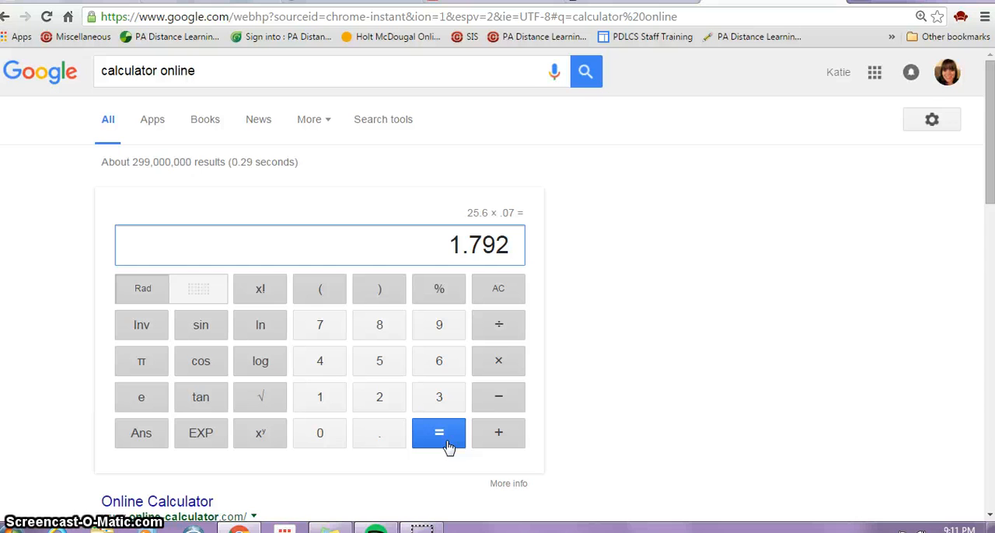
Switch back to the DocHub document and add the text 1.79 in the 7% Sales Tax row, Product Price column
{"action": "left_click", "coordinate": [631, 2]}
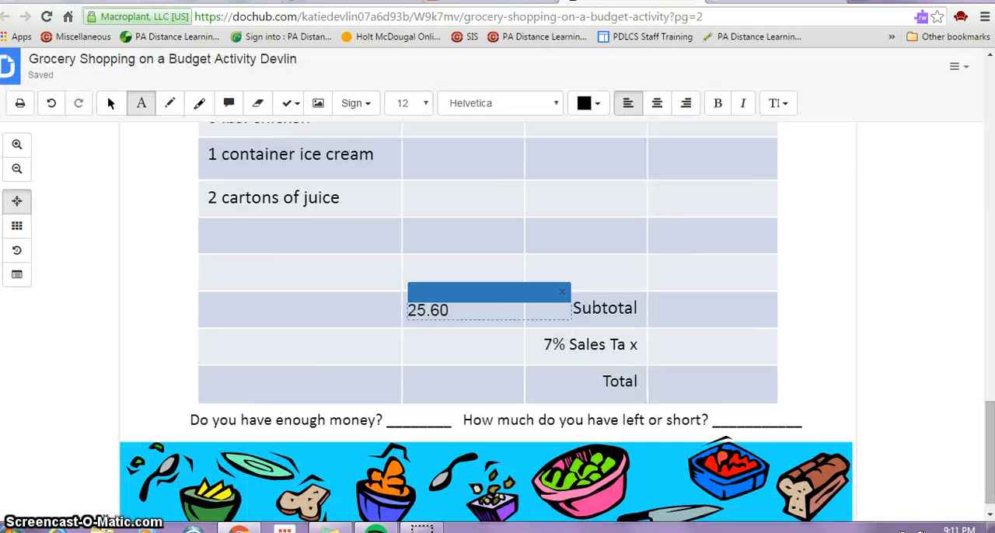
{"action": "left_click", "coordinate": [408, 353]}
{"action": "type", "text": "1"}
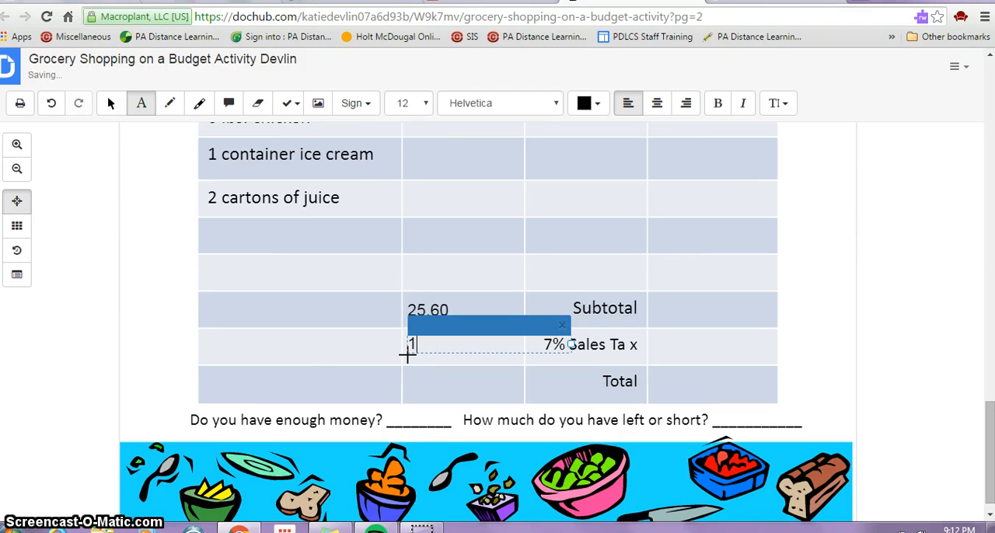
{"action": "type", "text": ".79"}
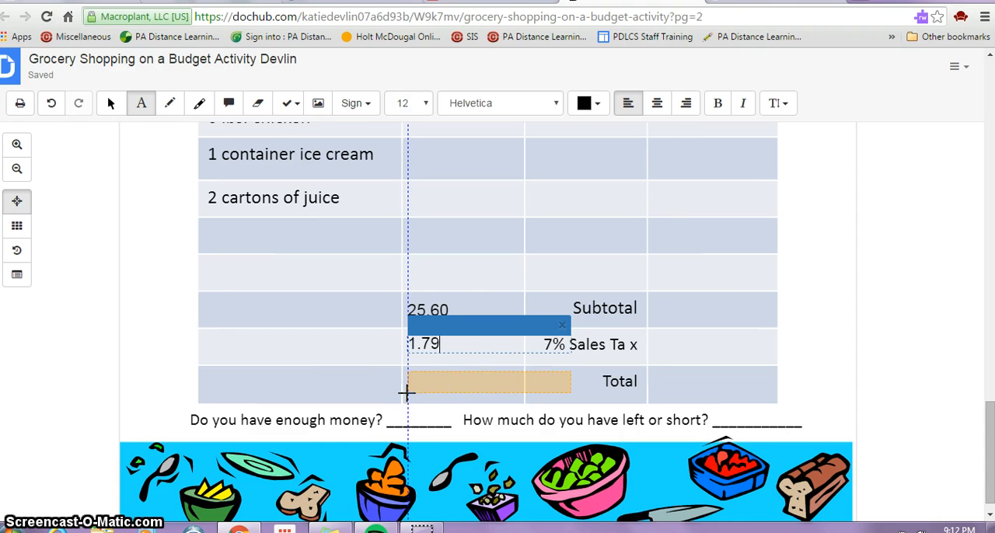
Switch to Google's online calculator and add 25.6 and 1.79 to work out the total with tax
{"action": "left_click", "coordinate": [738, 1]}
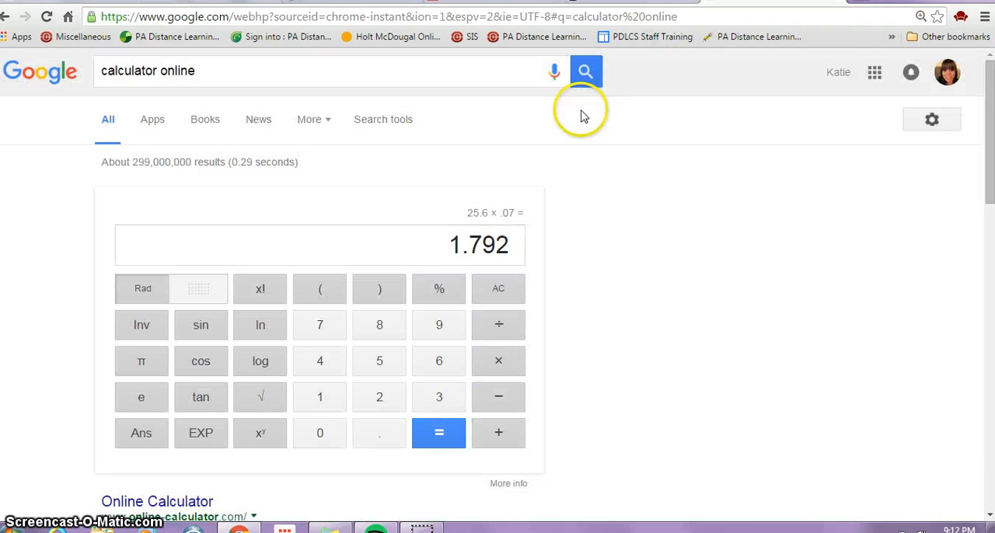
{"action": "left_click", "coordinate": [374, 398]}
{"action": "left_click", "coordinate": [378, 362]}
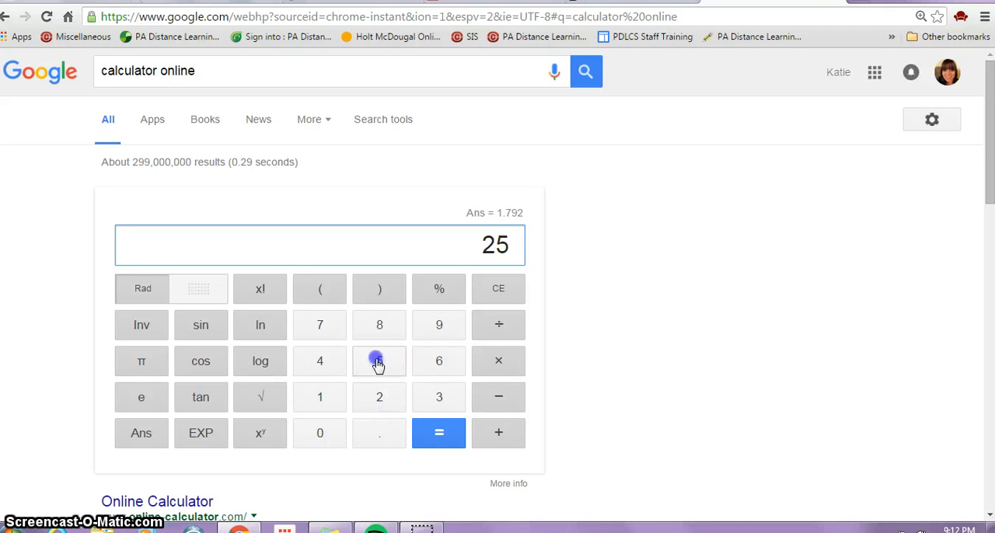
{"action": "left_click", "coordinate": [381, 442]}
{"action": "left_click", "coordinate": [436, 366]}
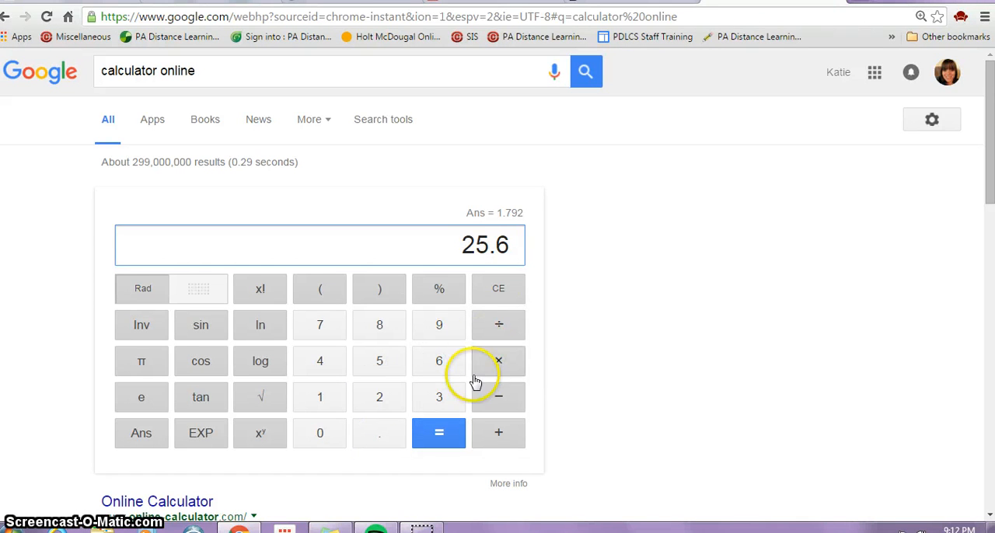
{"action": "left_click", "coordinate": [498, 433]}
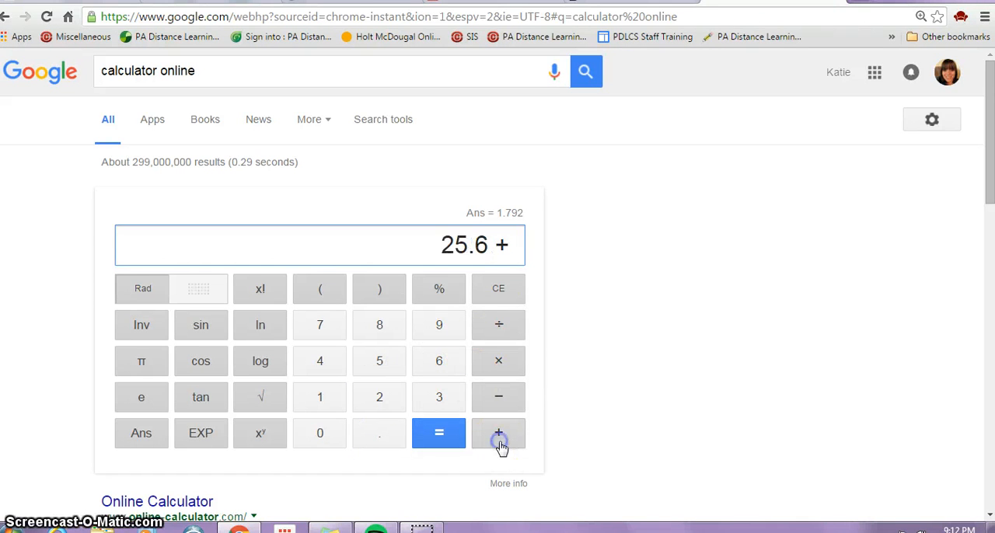
{"action": "left_click", "coordinate": [319, 399]}
{"action": "left_click", "coordinate": [376, 435]}
{"action": "left_click", "coordinate": [319, 325]}
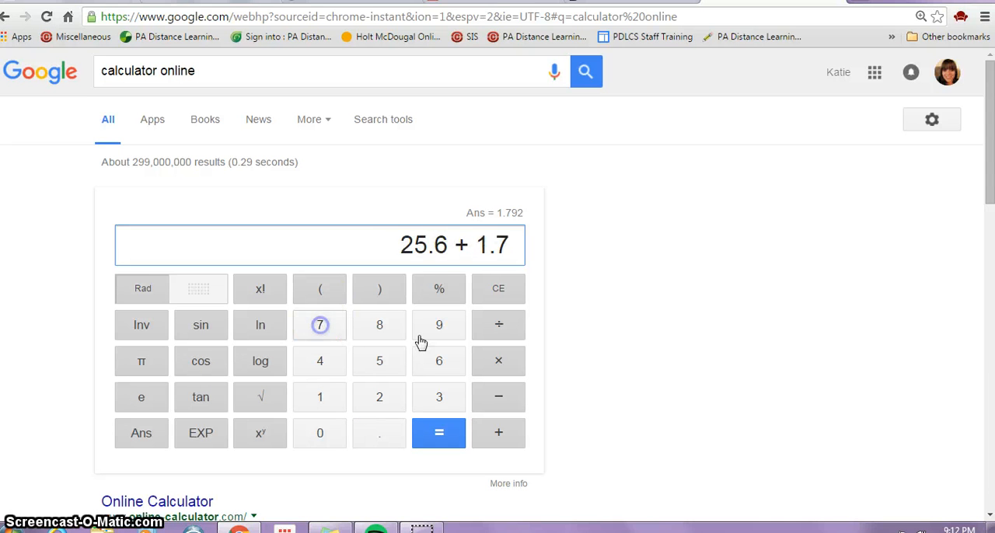
{"action": "left_click", "coordinate": [437, 325]}
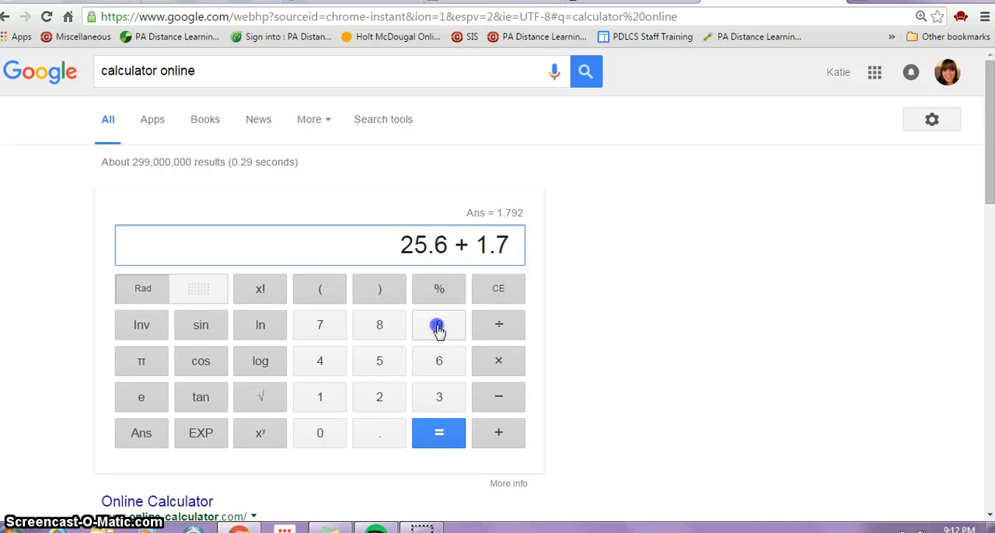
{"action": "left_click", "coordinate": [439, 430]}
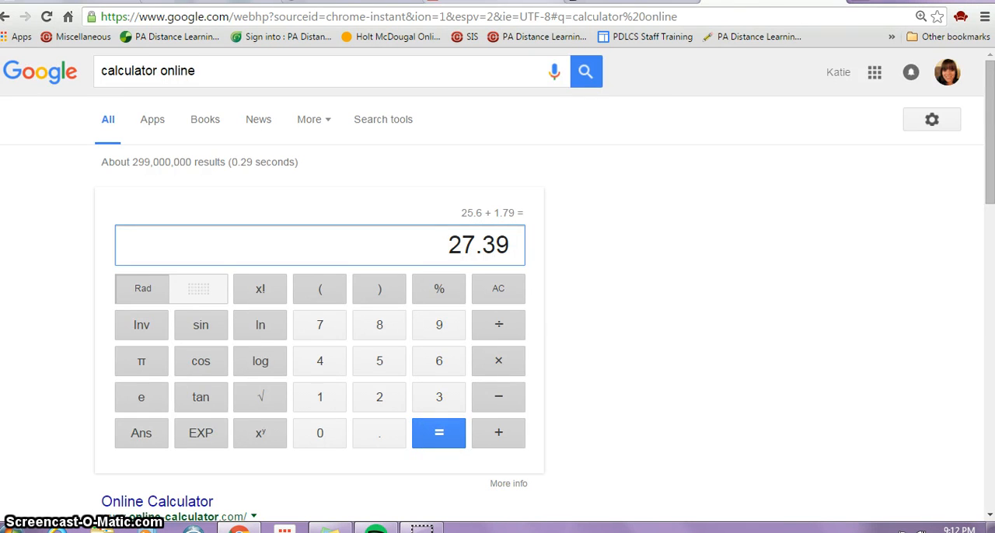
Return to the DocHub document and add the text 27.39 in the Total row, below the sales tax amount
{"action": "left_click", "coordinate": [611, 2]}
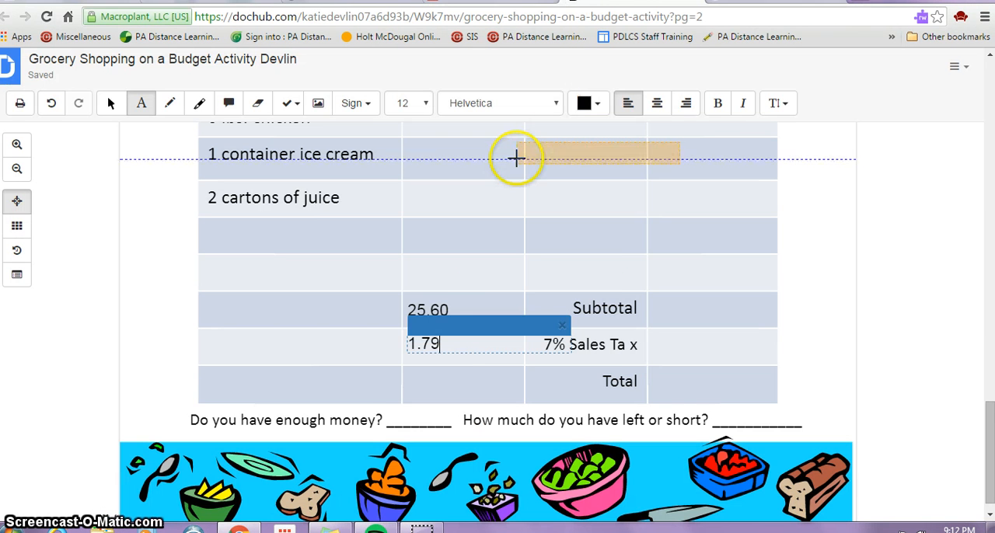
{"action": "left_click", "coordinate": [409, 389]}
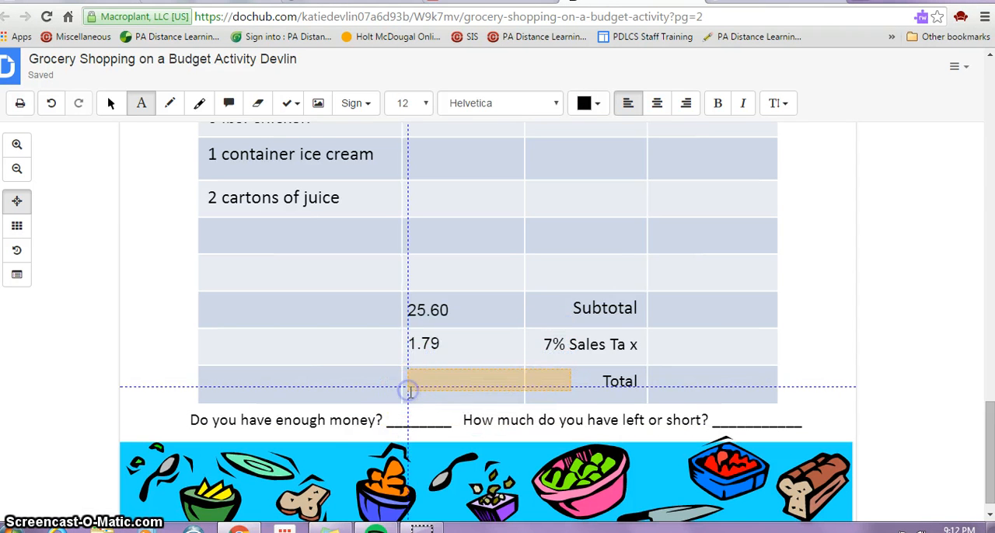
{"action": "left_click", "coordinate": [409, 389]}
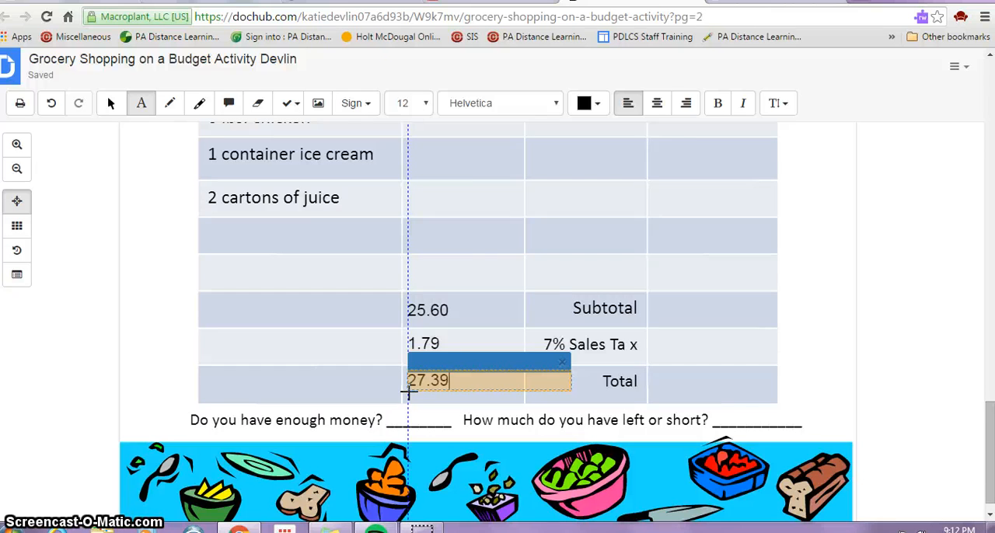
Export the completed grocery budget document to Google Drive and view the saved copy there
{"action": "left_click", "coordinate": [955, 68]}
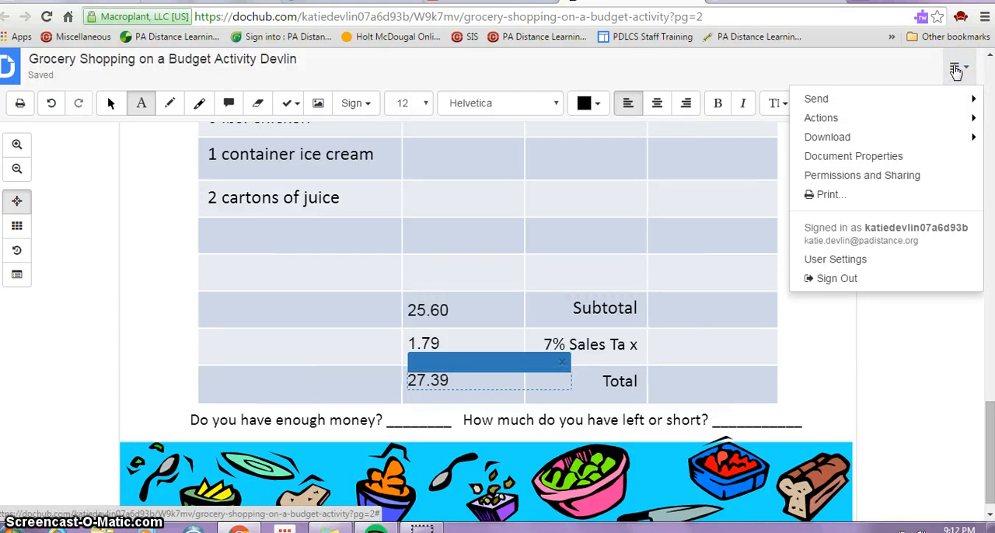
{"action": "left_click", "coordinate": [900, 117]}
{"action": "left_click", "coordinate": [902, 143]}
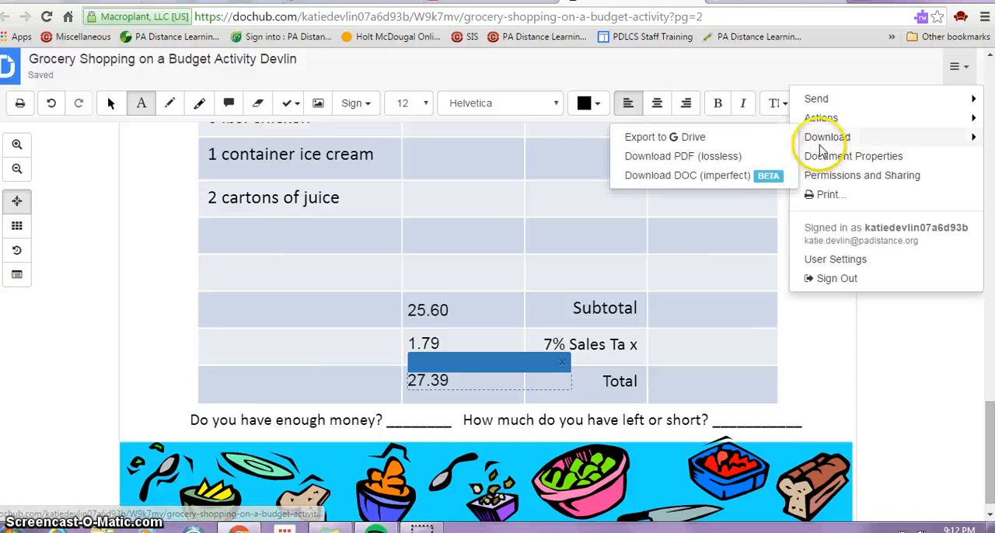
{"action": "left_click", "coordinate": [767, 141]}
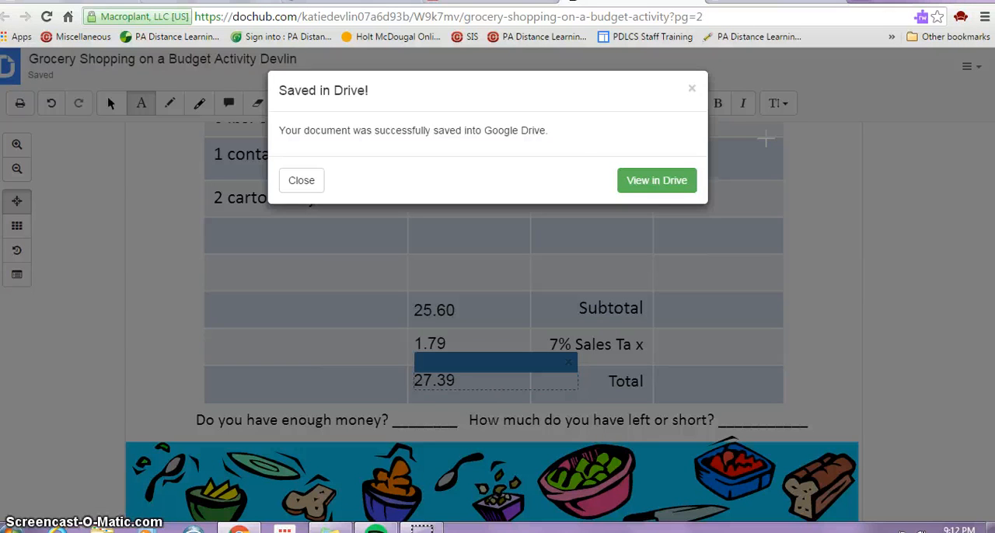
{"action": "left_click", "coordinate": [674, 181]}
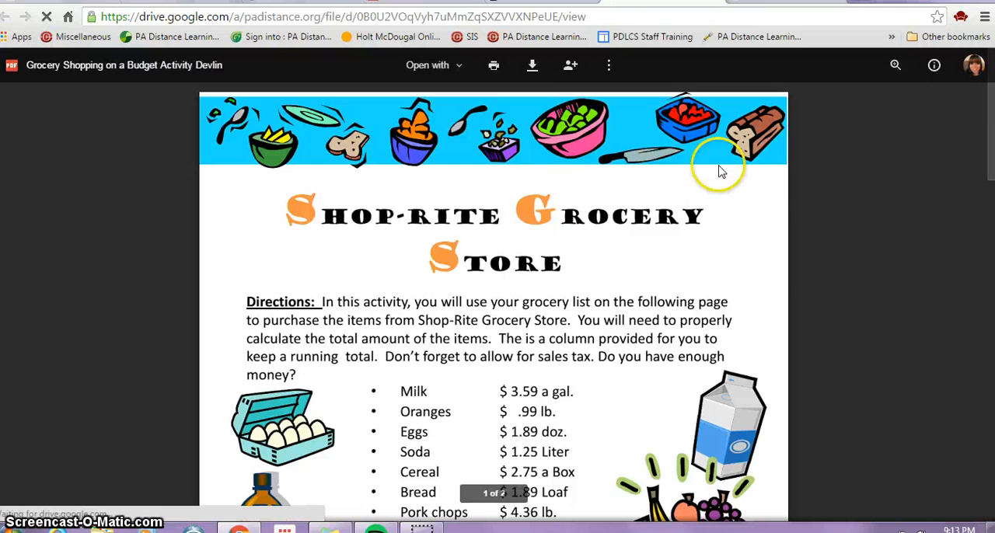
{"action": "left_click_drag", "start_coordinate": [991, 167], "coordinate": [977, 124]}
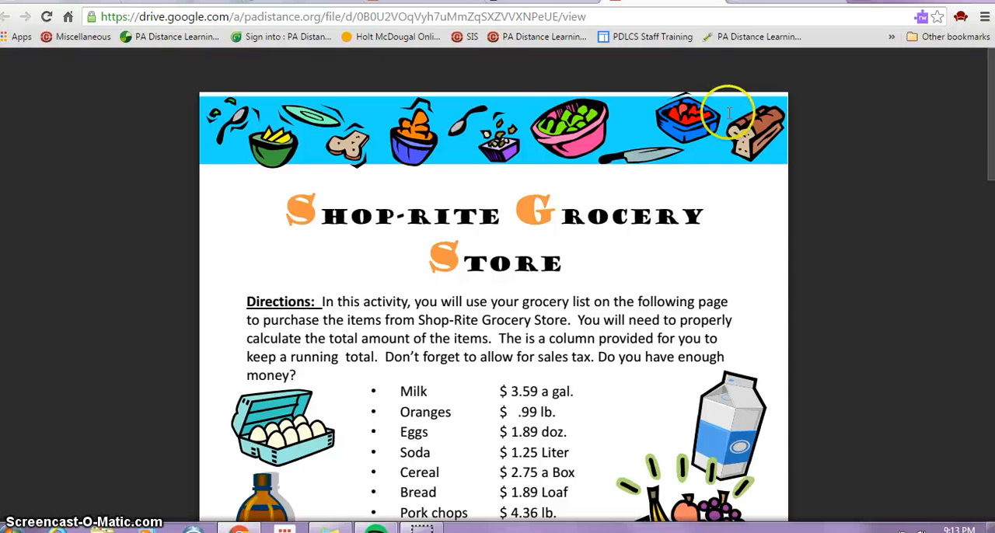
Get a shareable link for the Drive file, keeping access as anyone at PA Distance Learning with the link can view
{"action": "mouse_move", "coordinate": [540, 56]}
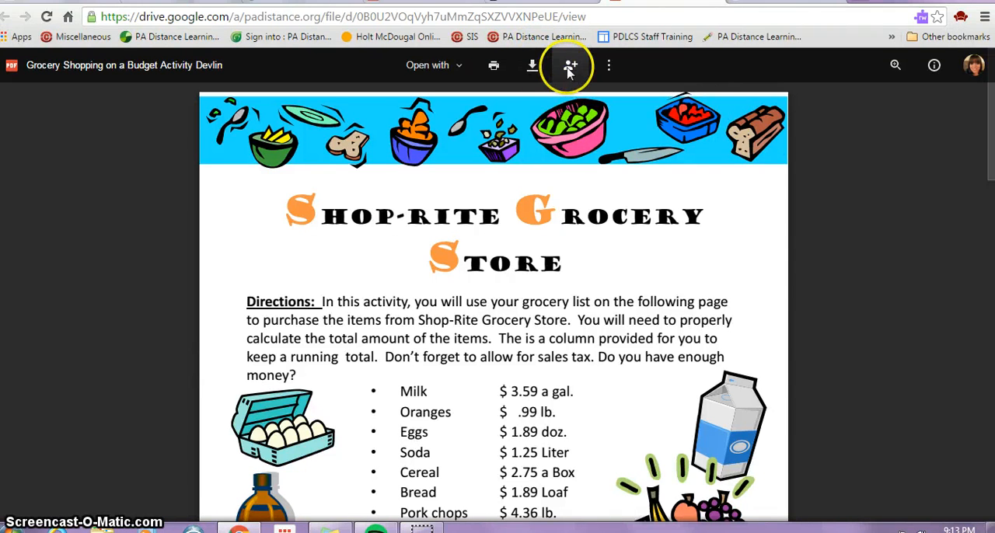
{"action": "left_click", "coordinate": [569, 66]}
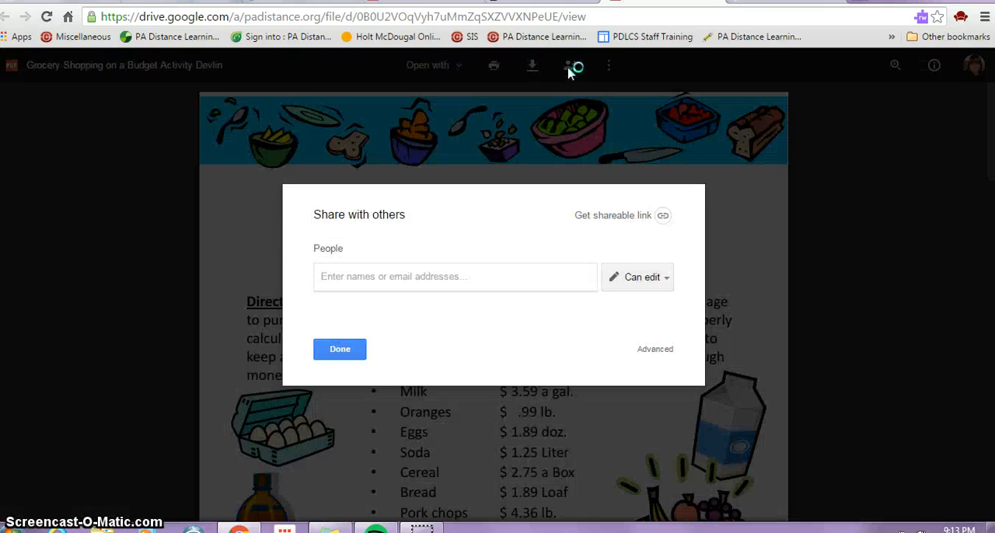
{"action": "left_click", "coordinate": [589, 222]}
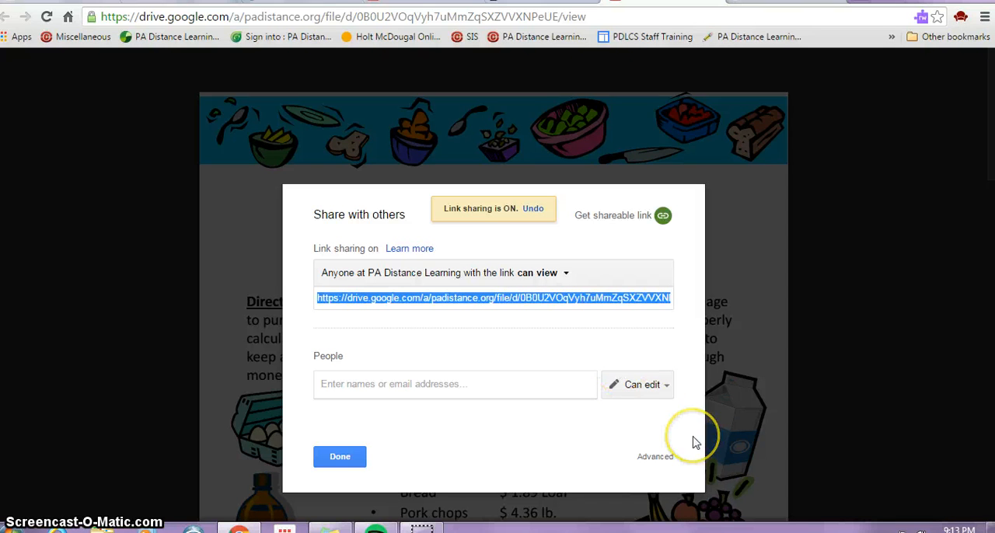
{"action": "left_click", "coordinate": [629, 270]}
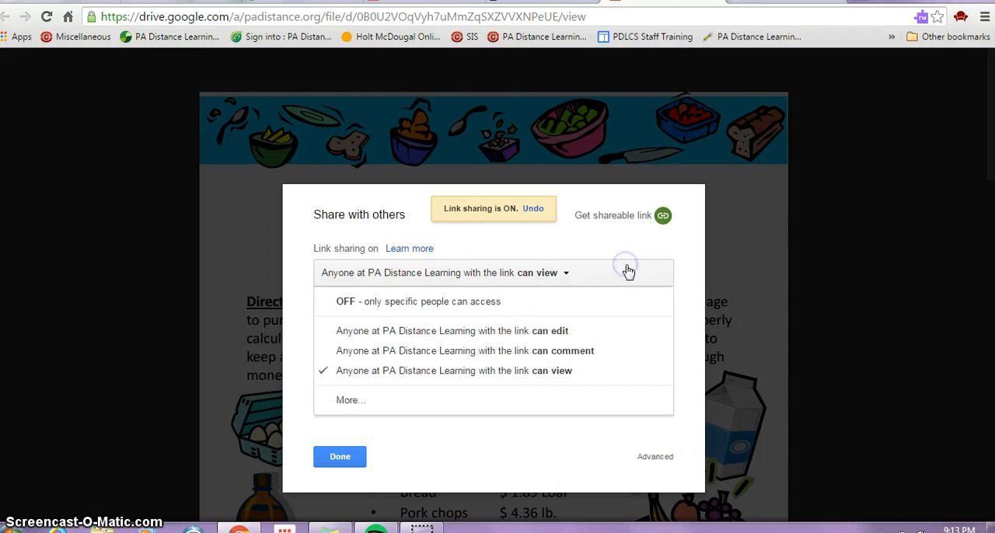
{"action": "left_click", "coordinate": [629, 271]}
{"action": "left_click", "coordinate": [637, 305]}
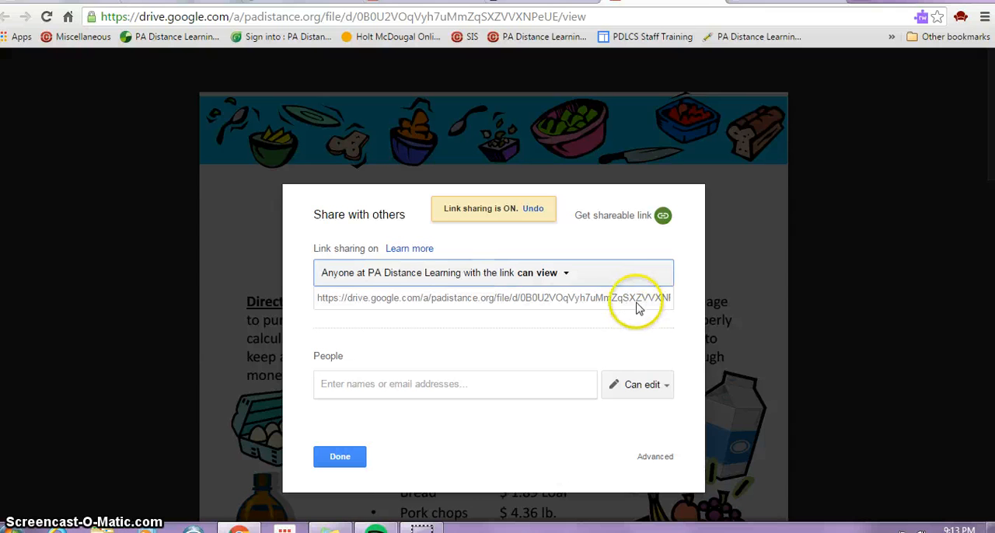